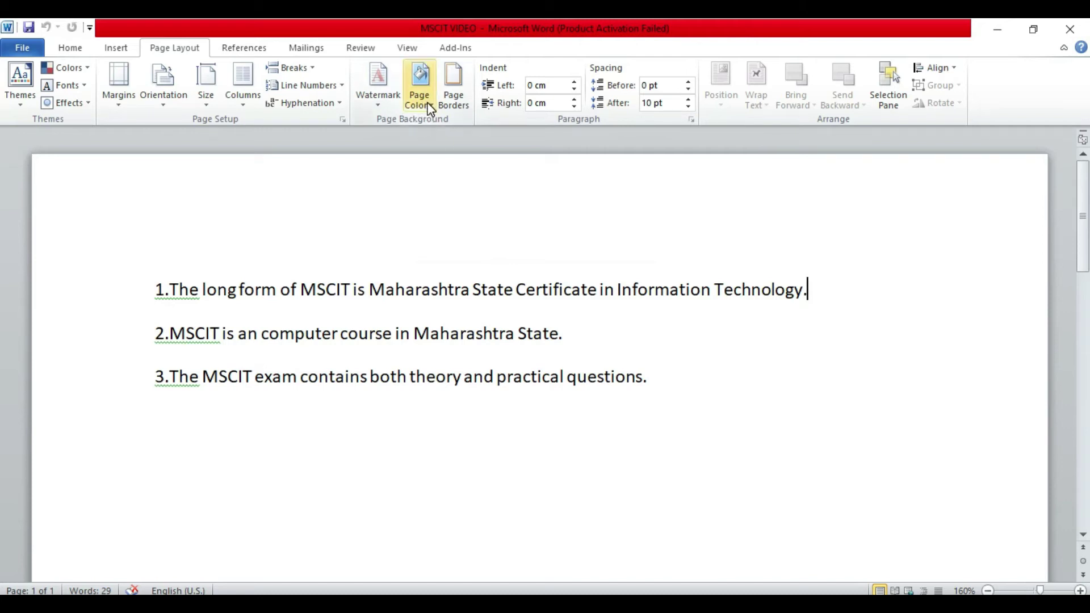
pyautogui.click(429, 108)
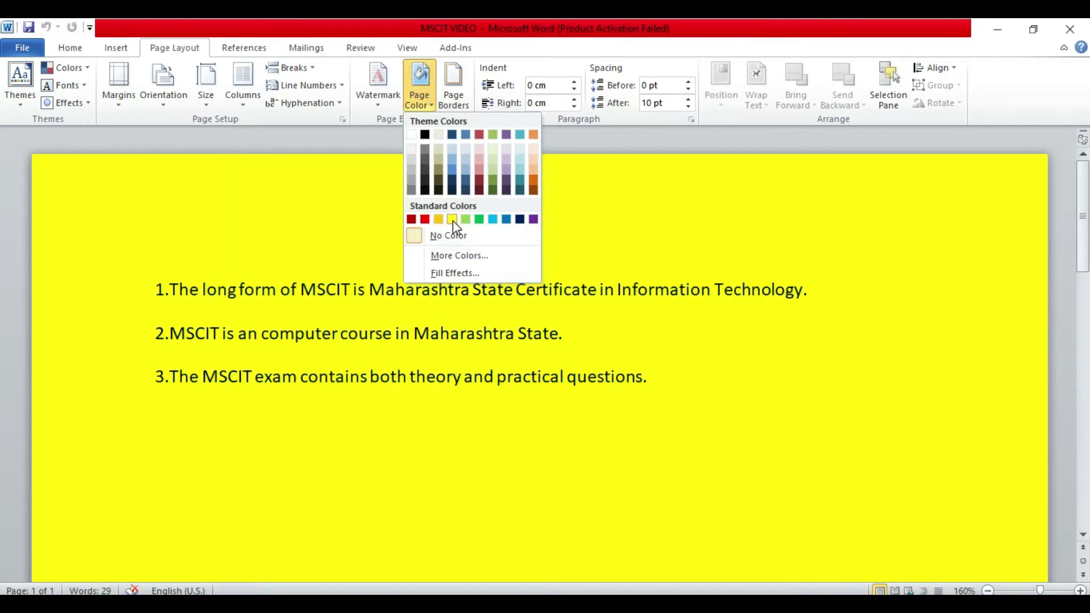
pyautogui.click(452, 221)
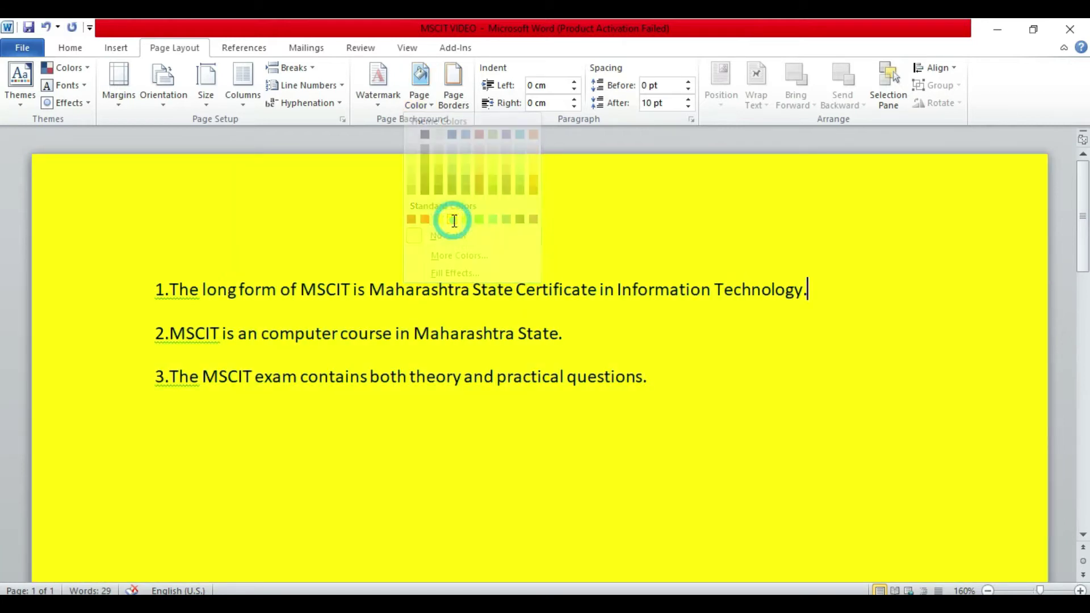
pyautogui.click(351, 209)
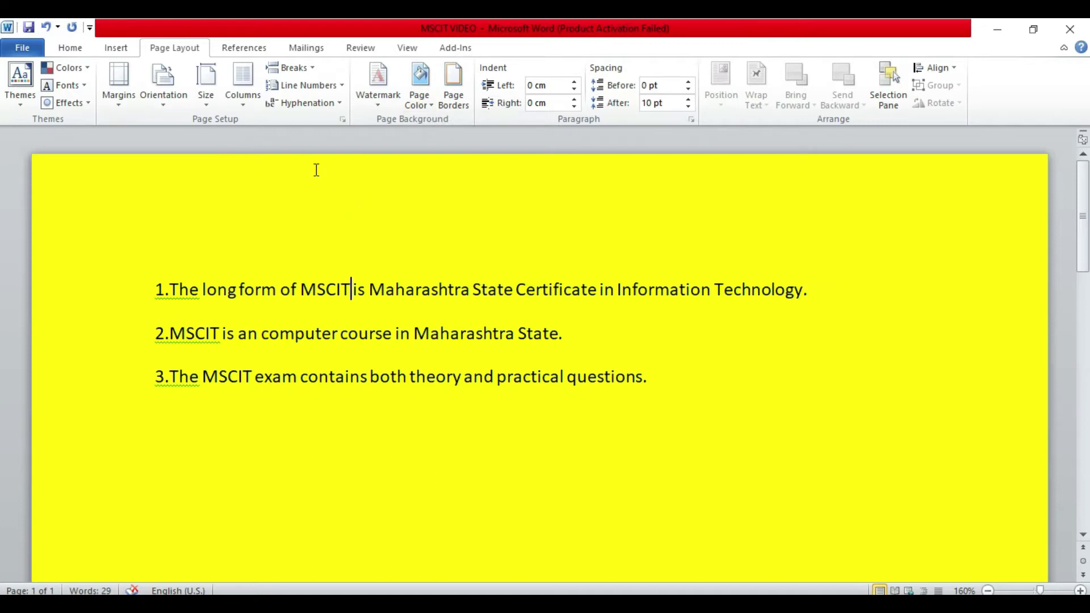
pyautogui.hotkey('ctrl', 'z')
pyautogui.click(887, 370)
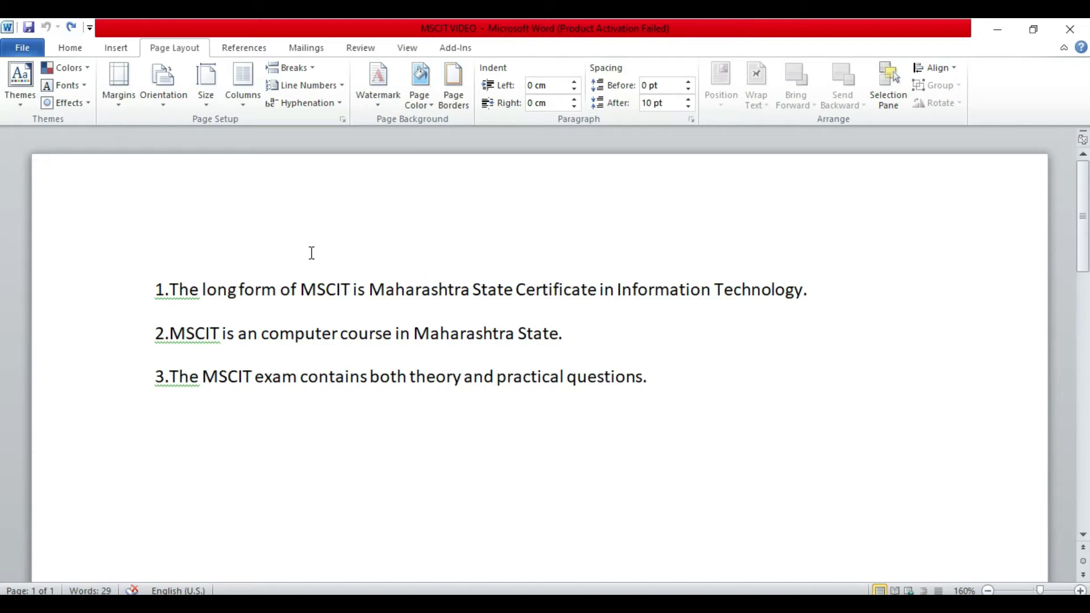
# Step: Apply a solid single-line Box page border to the whole document, after trying dotted and dashed styles
pyautogui.click(452, 97)
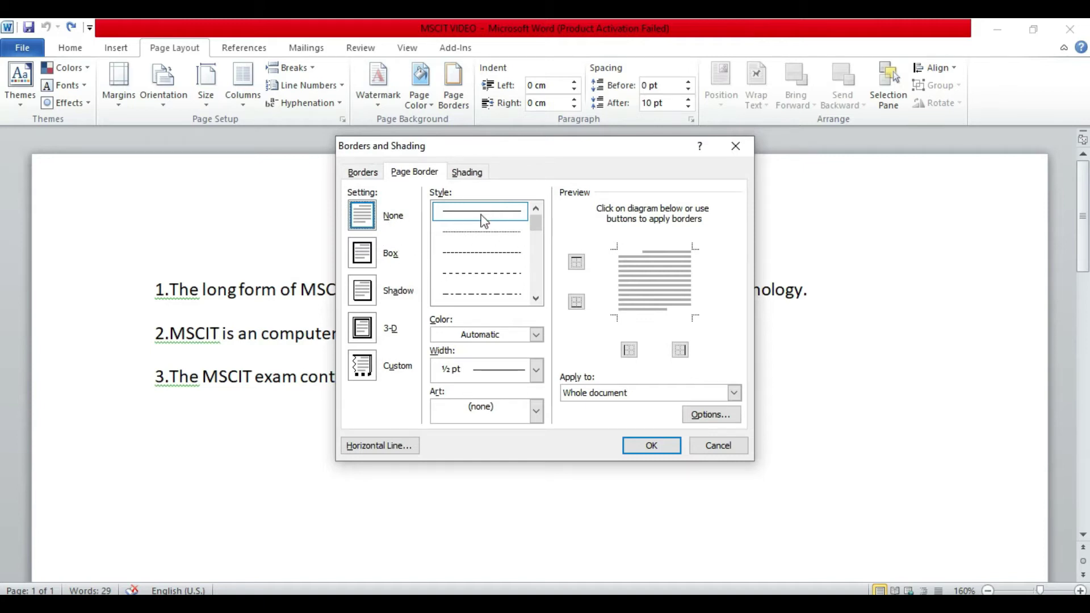
pyautogui.click(483, 232)
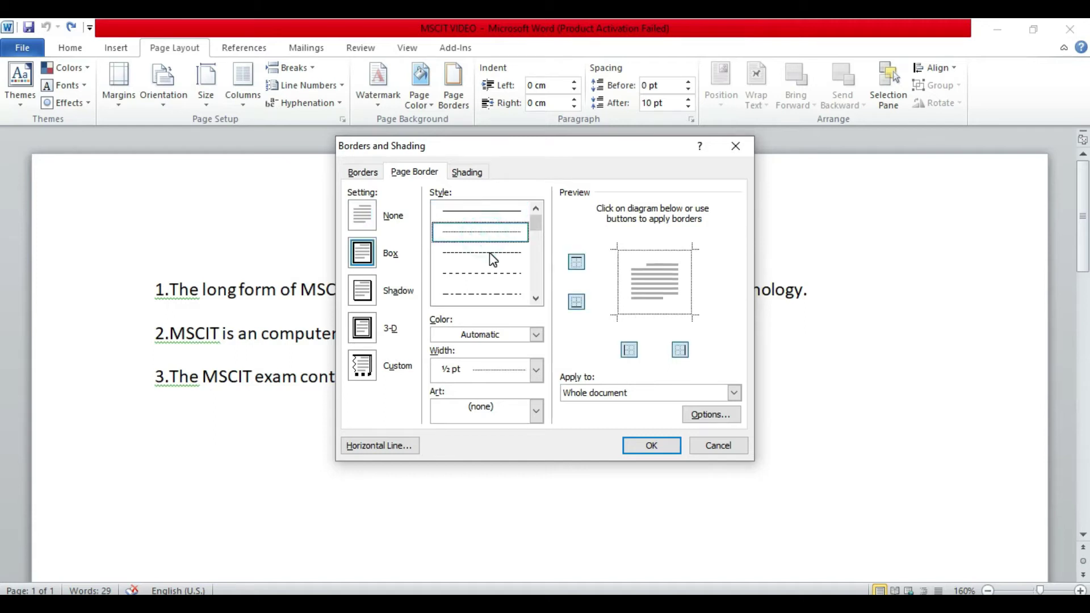
pyautogui.click(491, 256)
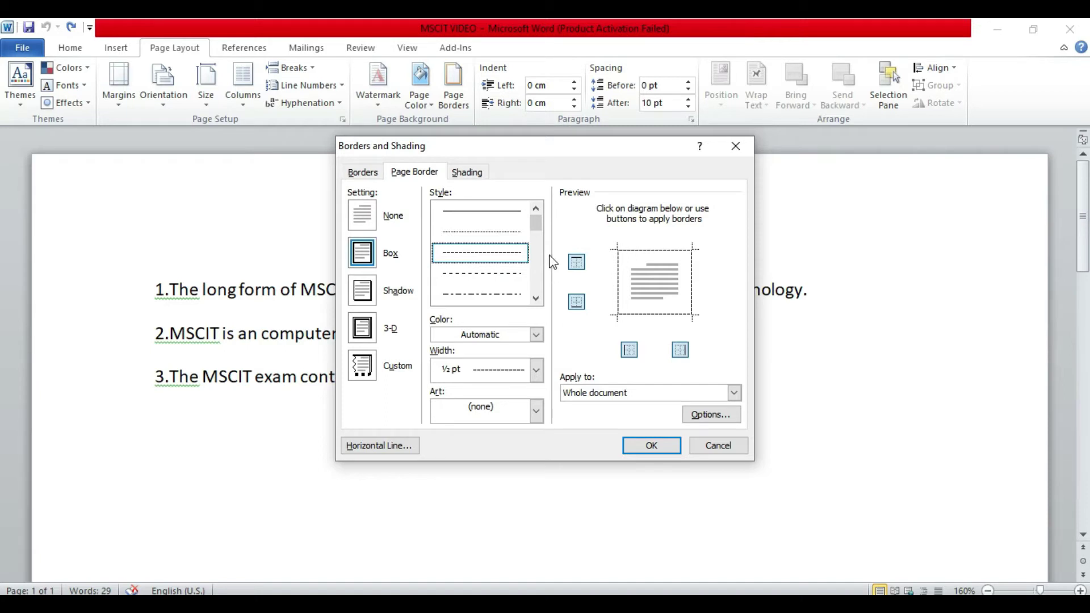
pyautogui.click(506, 231)
pyautogui.click(480, 210)
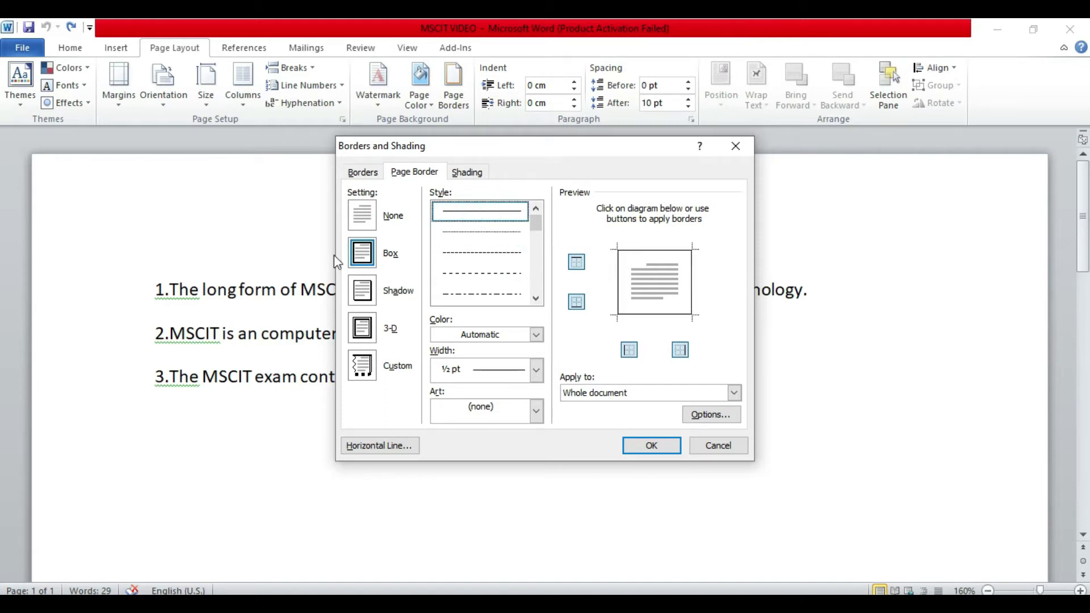
pyautogui.click(389, 301)
pyautogui.click(389, 295)
pyautogui.click(386, 292)
pyautogui.moveTo(539, 224)
pyautogui.mouseDown()
pyautogui.moveTo(539, 249)
pyautogui.moveTo(536, 219)
pyautogui.mouseUp()
# Step: Keep border colour Automatic, width ½ pt and art (none), then close Borders and Shading
pyautogui.click(535, 334)
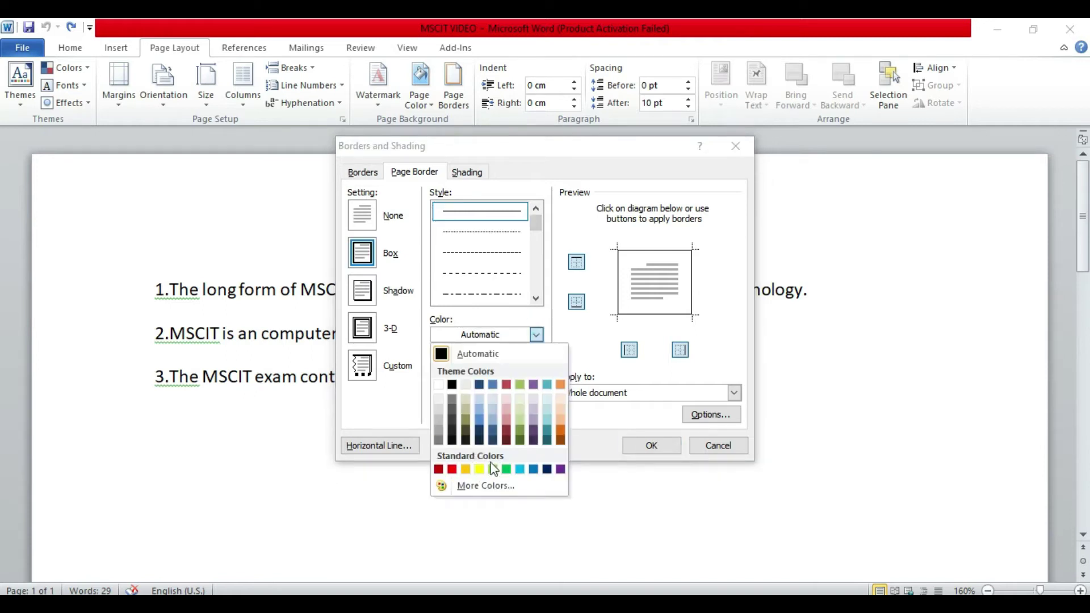
pyautogui.click(542, 339)
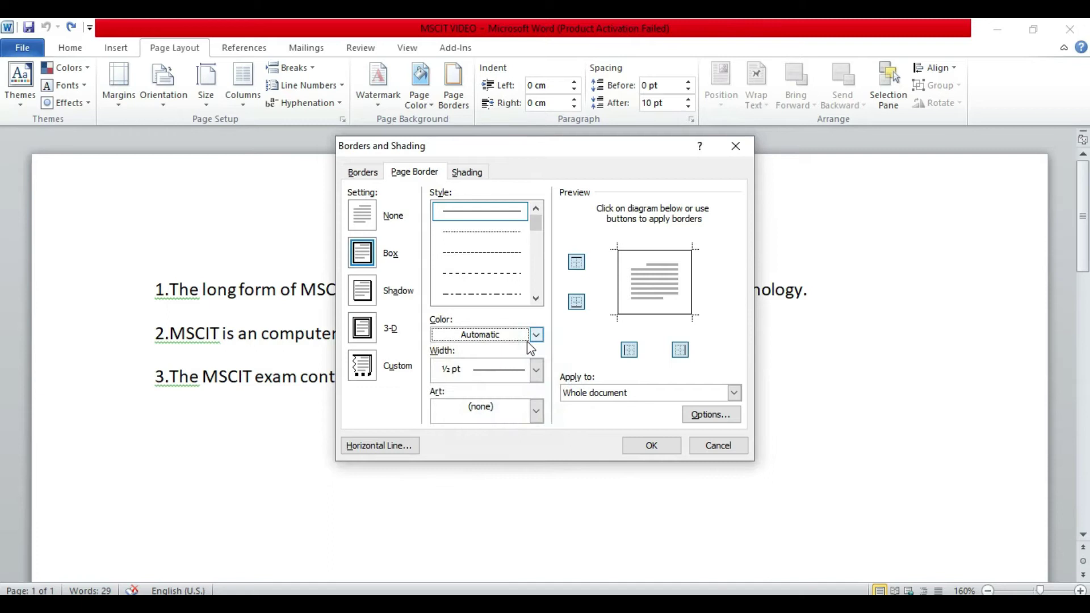
pyautogui.click(536, 370)
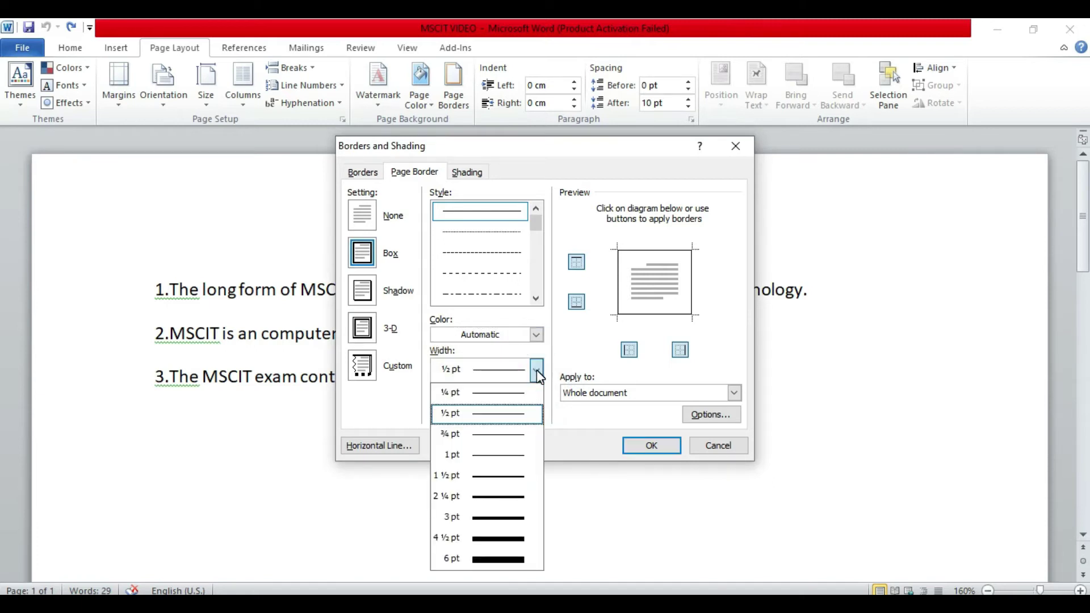
pyautogui.click(537, 370)
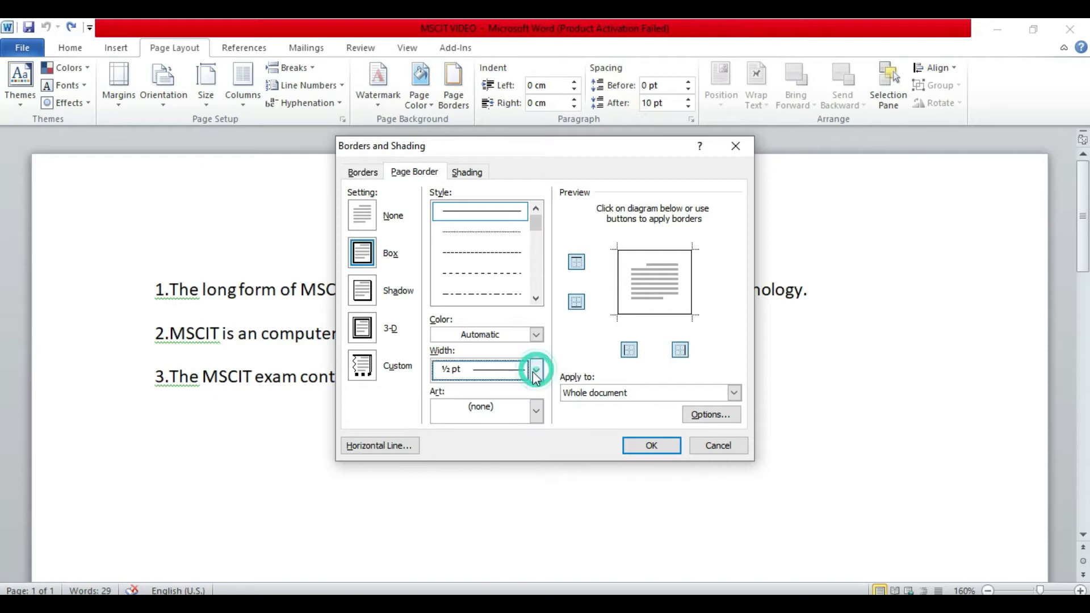
pyautogui.click(537, 413)
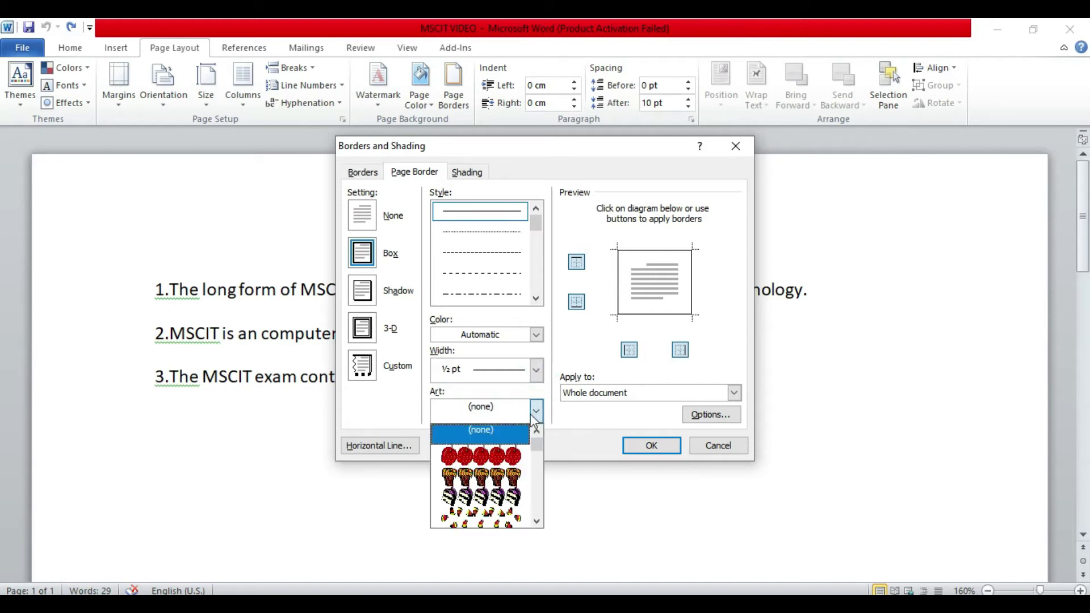
pyautogui.click(537, 411)
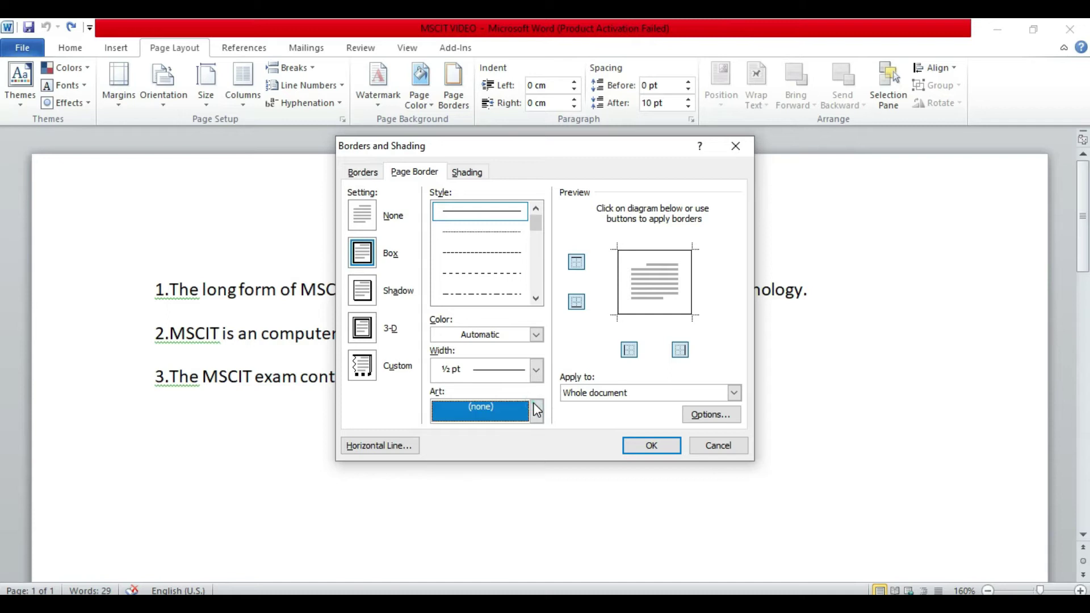
pyautogui.click(735, 150)
pyautogui.click(548, 317)
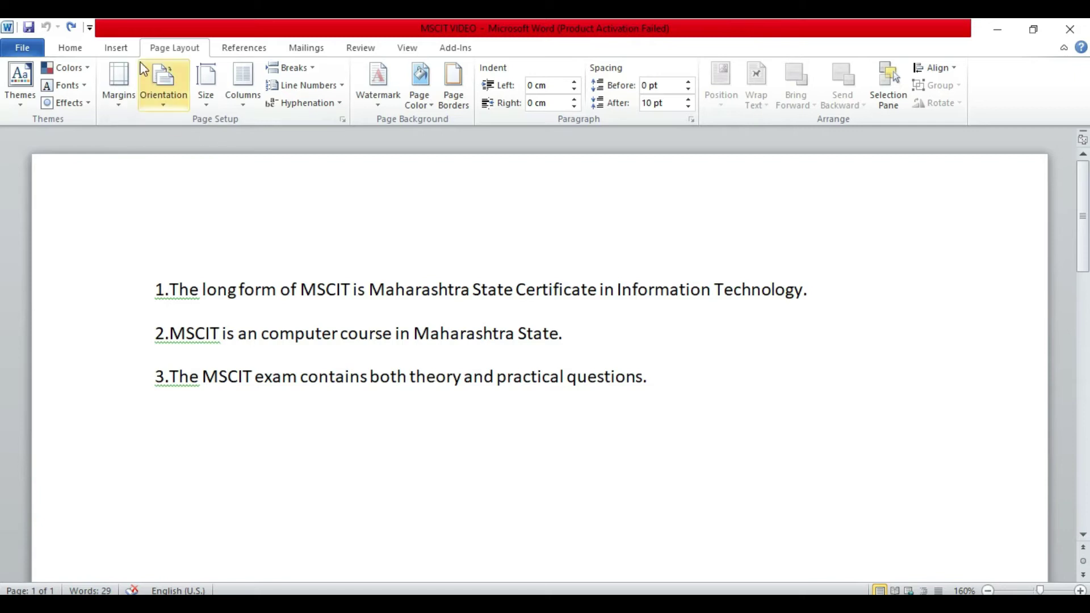
# Step: Show the Margins presets: Normal, Narrow, Moderate, Wide and Mirrored
pyautogui.click(122, 105)
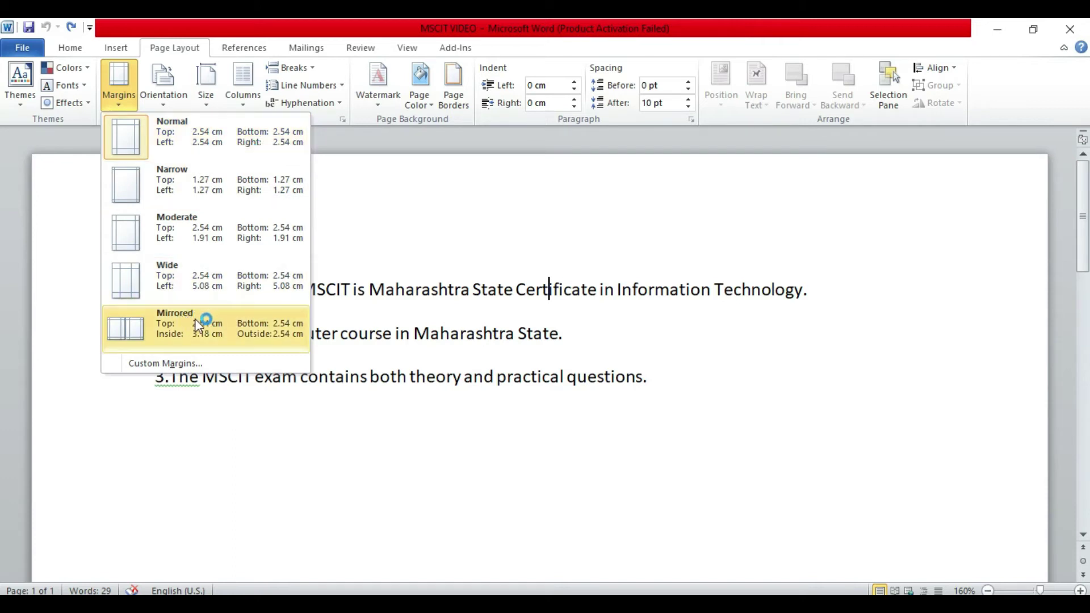
# Step: Open Custom Margins and set the top margin to 2 cm
pyautogui.click(167, 366)
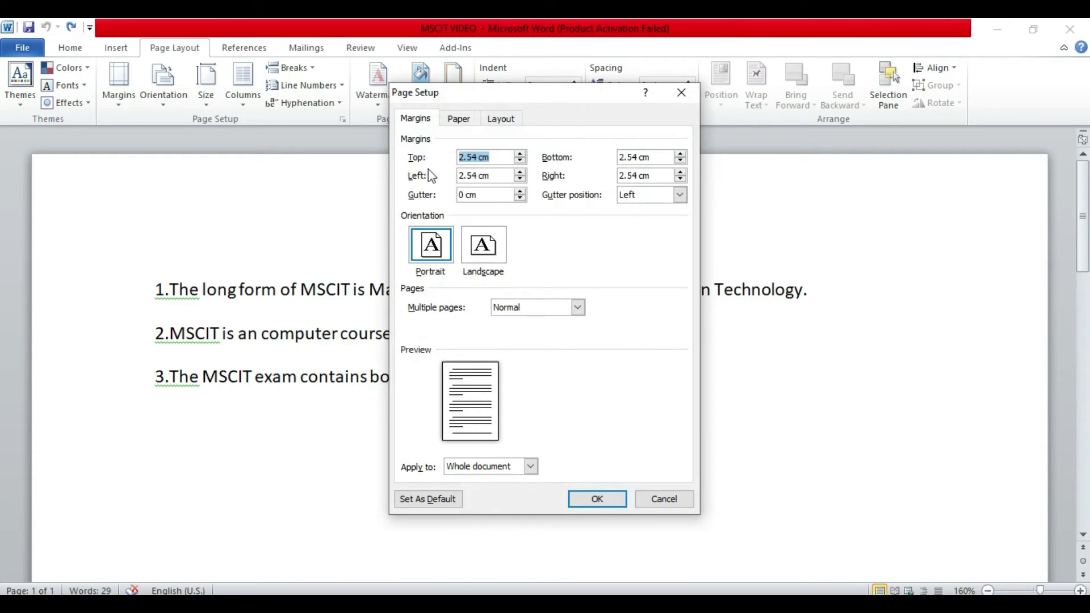
pyautogui.click(519, 153)
pyautogui.click(519, 154)
pyautogui.click(519, 154)
pyautogui.click(519, 154)
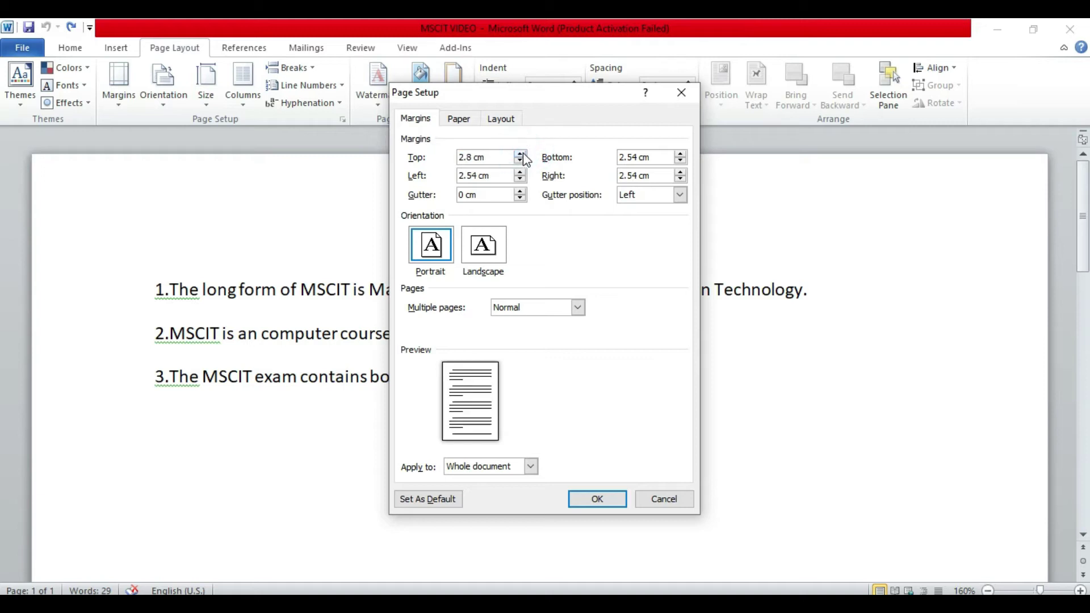
pyautogui.click(519, 154)
pyautogui.click(520, 161)
pyautogui.click(520, 161)
pyautogui.click(520, 160)
pyautogui.click(519, 161)
pyautogui.click(520, 161)
pyautogui.click(519, 161)
pyautogui.click(520, 161)
pyautogui.click(520, 160)
pyautogui.click(520, 160)
pyautogui.click(520, 160)
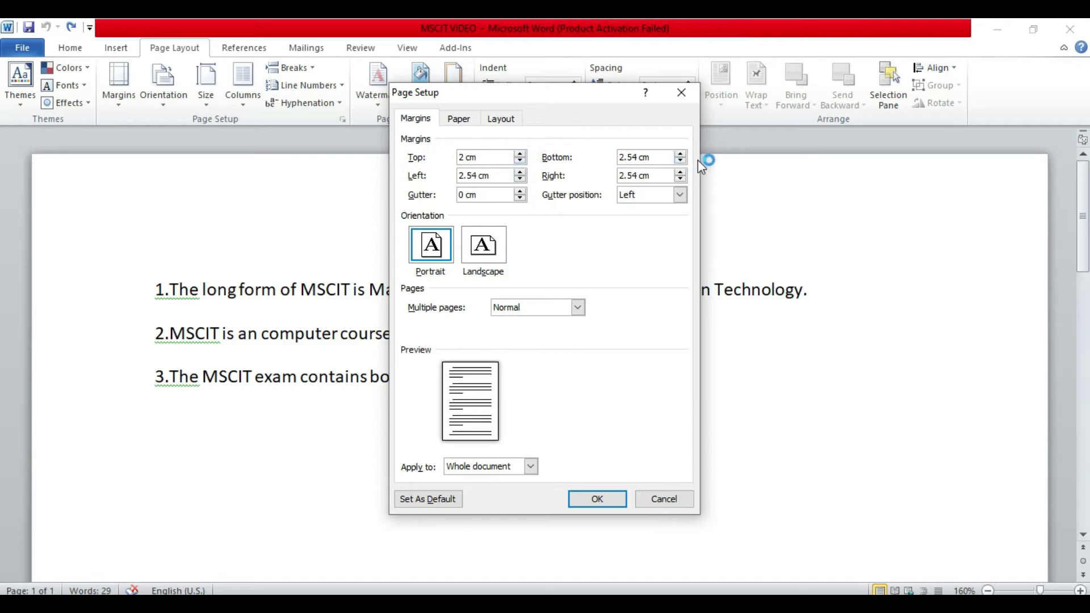
# Step: Set the bottom margin to 3 cm
pyautogui.click(681, 154)
pyautogui.click(681, 154)
pyautogui.click(681, 154)
pyautogui.click(681, 154)
pyautogui.click(681, 154)
pyautogui.click(681, 154)
pyautogui.click(682, 160)
pyautogui.click(682, 161)
# Step: Set the left margin to 4 cm
pyautogui.click(519, 172)
pyautogui.click(519, 172)
pyautogui.click(519, 172)
pyautogui.click(519, 172)
pyautogui.click(519, 173)
pyautogui.click(519, 173)
pyautogui.click(519, 173)
pyautogui.click(519, 173)
pyautogui.click(519, 173)
pyautogui.click(519, 173)
# Step: Set the right margin to 5 cm
pyautogui.click(680, 172)
pyautogui.click(680, 171)
pyautogui.click(680, 172)
pyautogui.click(680, 171)
pyautogui.click(680, 171)
pyautogui.click(681, 172)
pyautogui.click(681, 172)
pyautogui.click(682, 172)
pyautogui.click(680, 172)
pyautogui.click(680, 172)
pyautogui.click(680, 172)
pyautogui.click(680, 172)
pyautogui.click(680, 172)
pyautogui.click(680, 172)
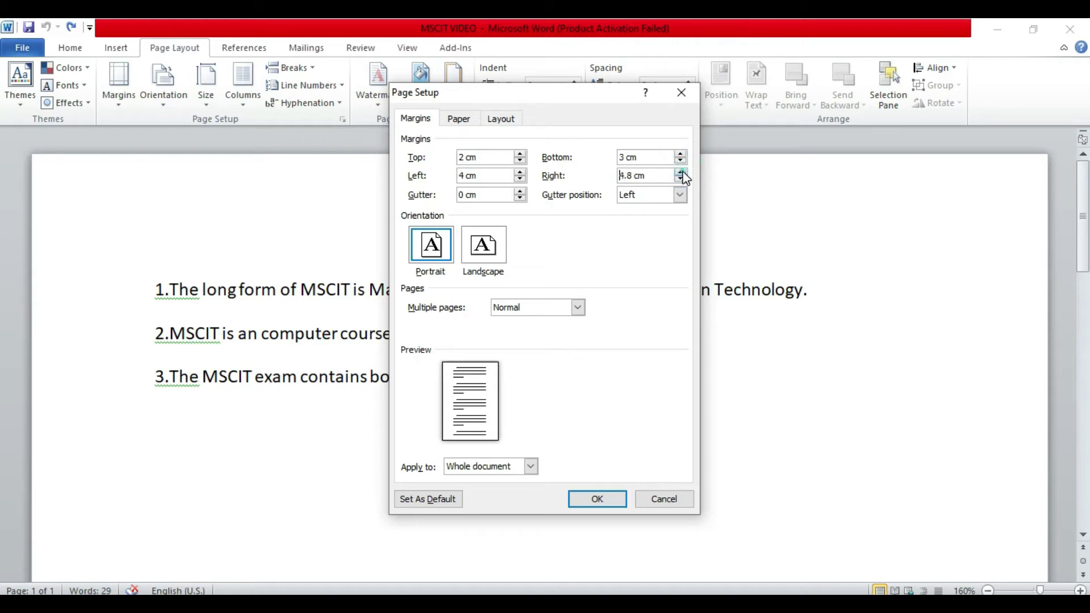
pyautogui.click(681, 172)
# Step: Look over the Paper and Layout tabs, return to Margins, and cancel Page Setup
pyautogui.click(465, 125)
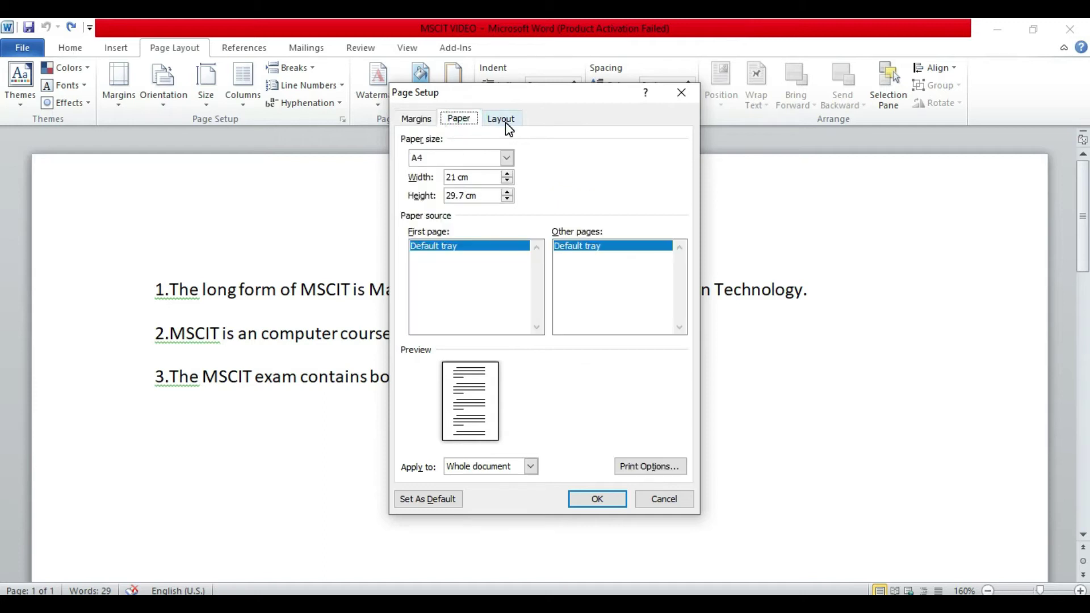
pyautogui.click(506, 121)
pyautogui.click(460, 122)
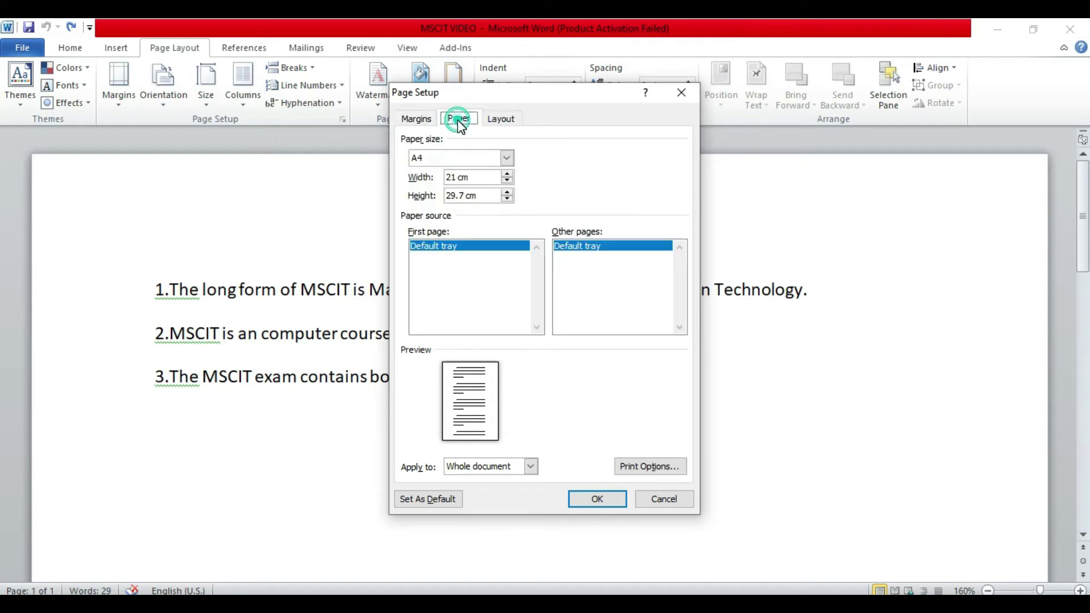
pyautogui.click(510, 121)
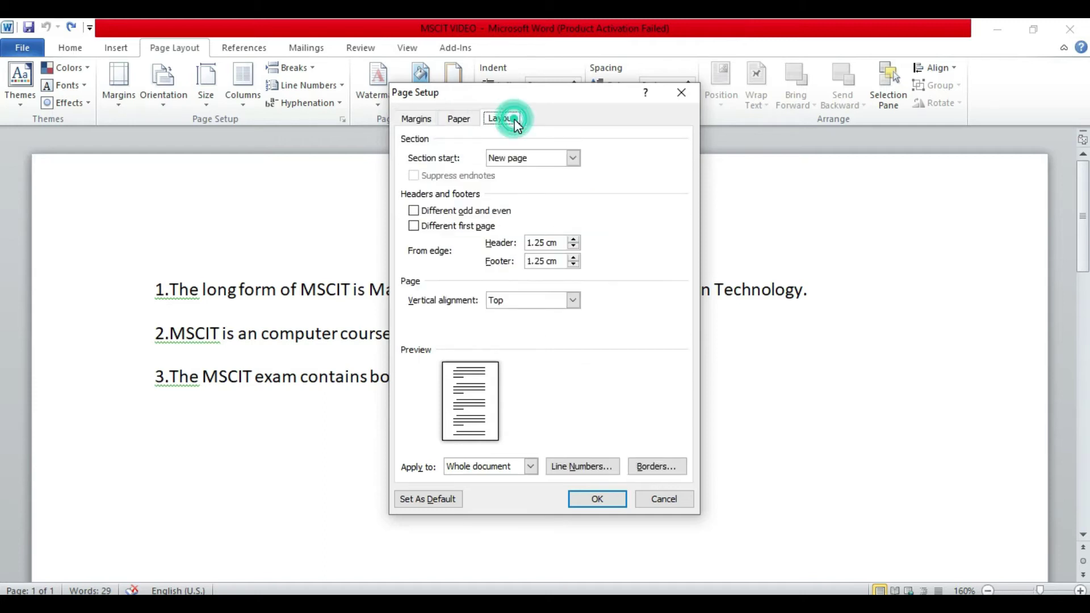
pyautogui.click(418, 120)
pyautogui.click(665, 499)
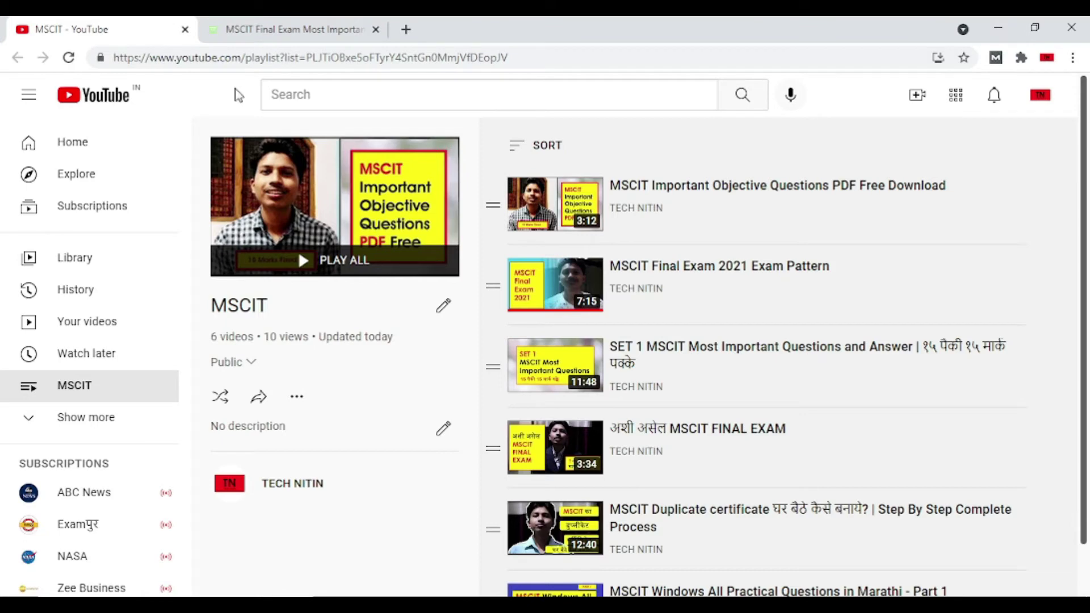
# Step: Switch to the browser tab showing the ₹50 MSCIT Final Exam objective questions product
pyautogui.click(265, 30)
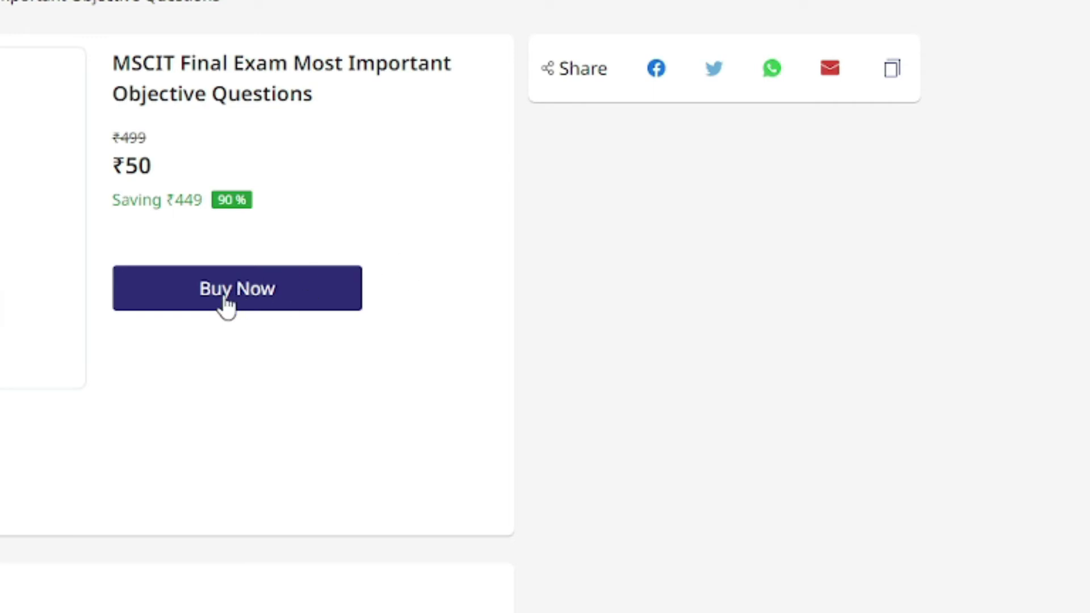
# Step: Click Buy Now and enter the customer's first and last name
pyautogui.click(263, 306)
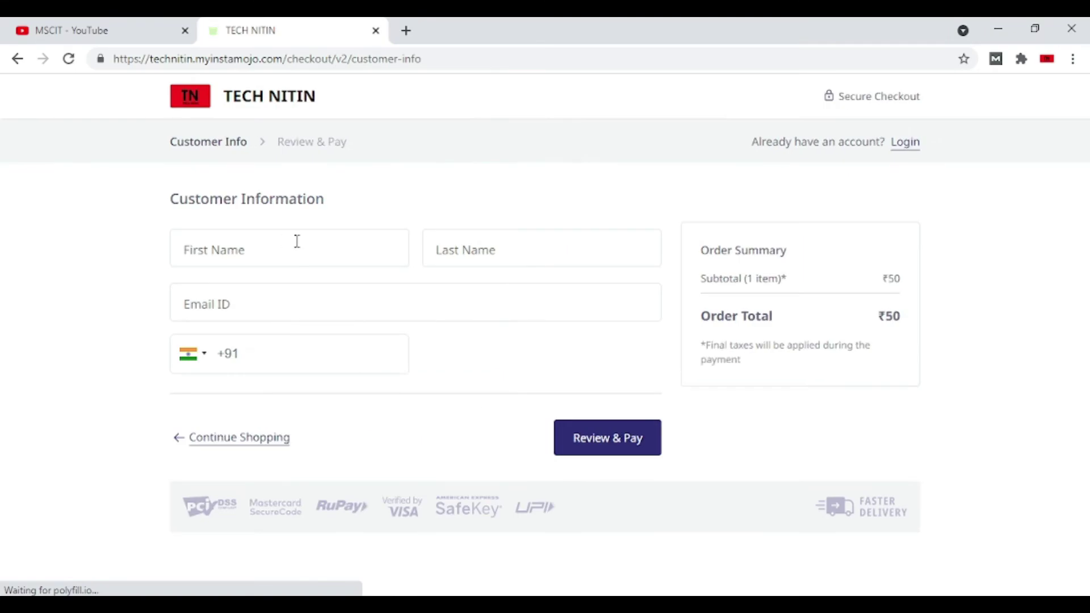
pyautogui.click(297, 241)
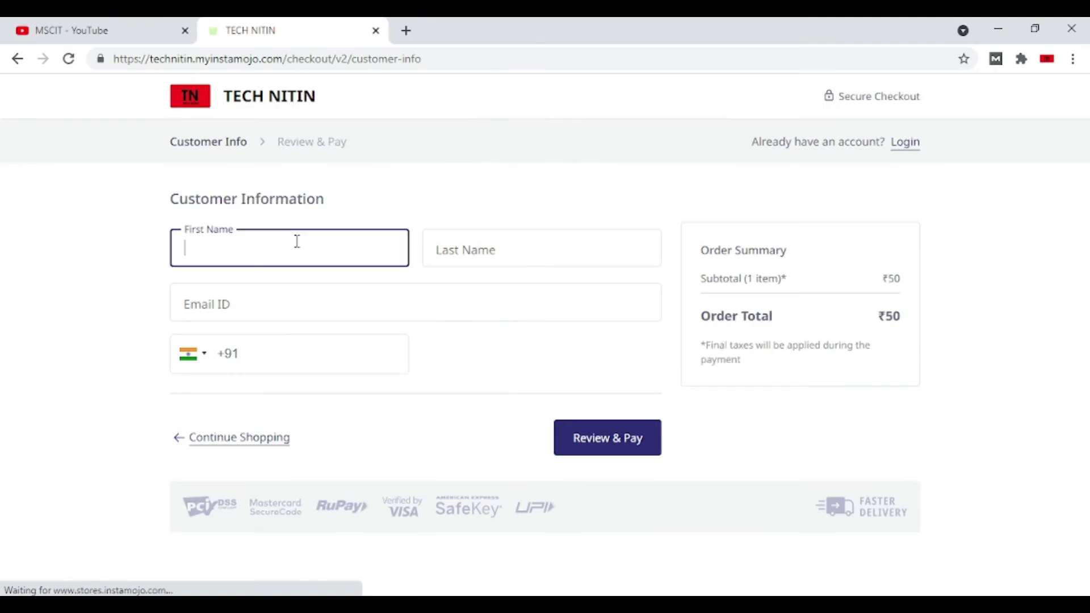
pyautogui.write('Nitin')
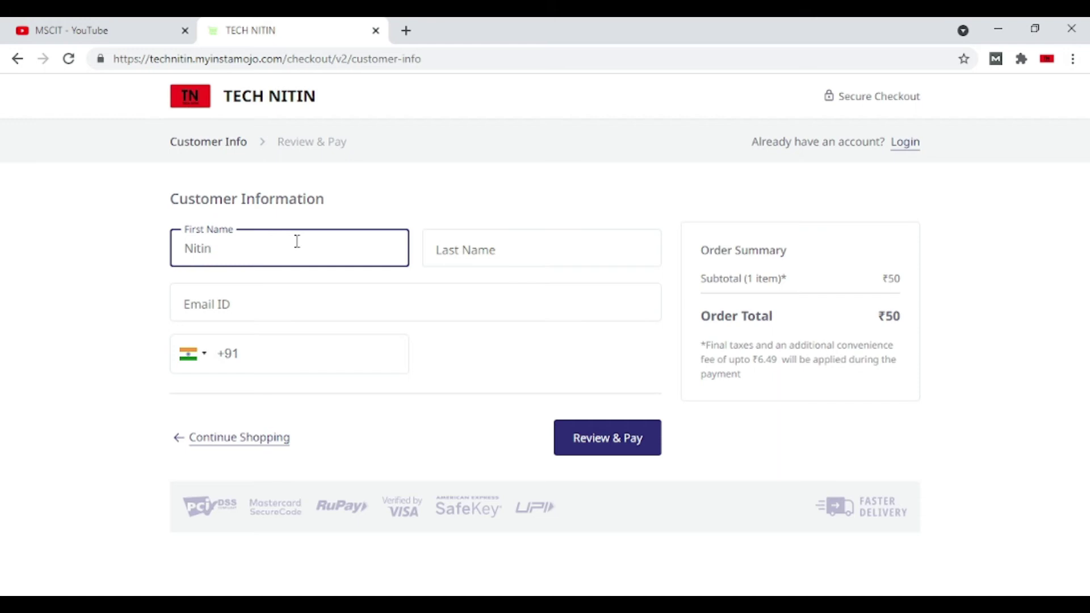
pyautogui.click(505, 249)
pyautogui.write('Walth')
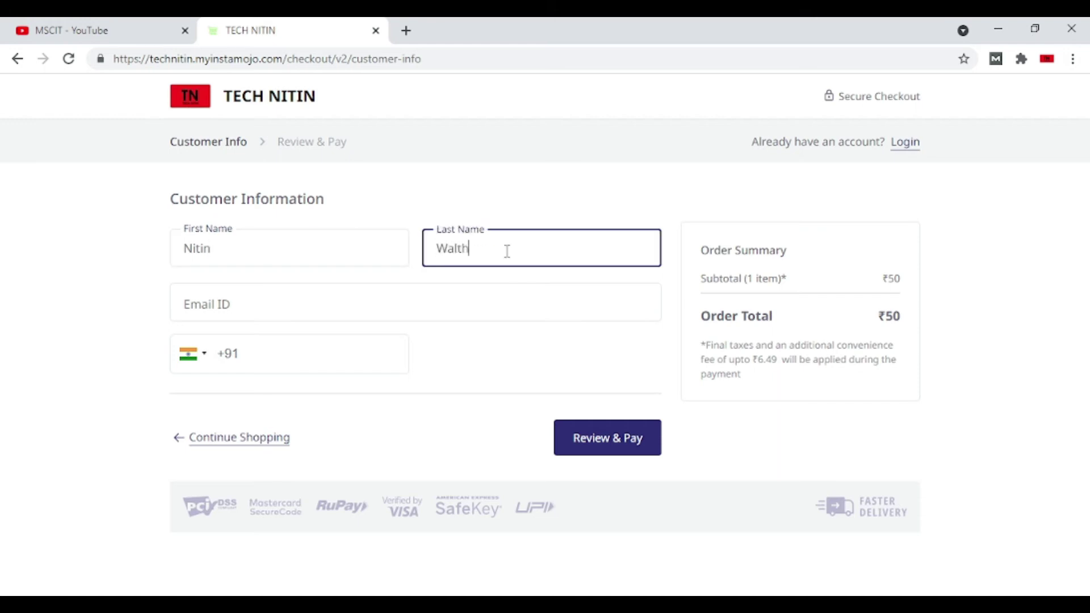
pyautogui.write('are')
# Step: Fill in the customer's e-mail and phone number, then continue to Review & Pay
pyautogui.click(280, 358)
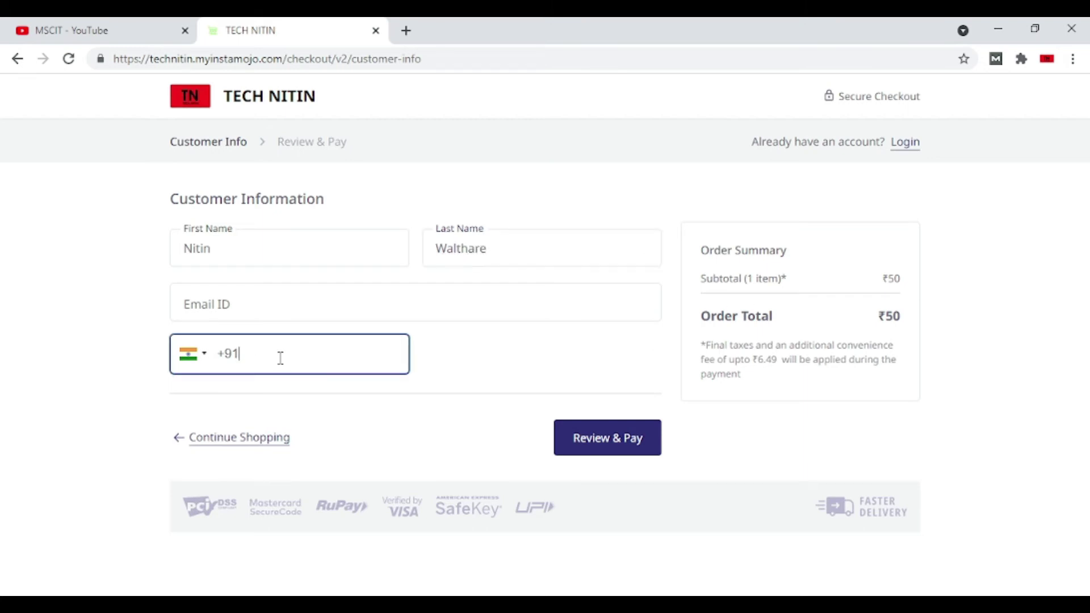
pyautogui.click(252, 310)
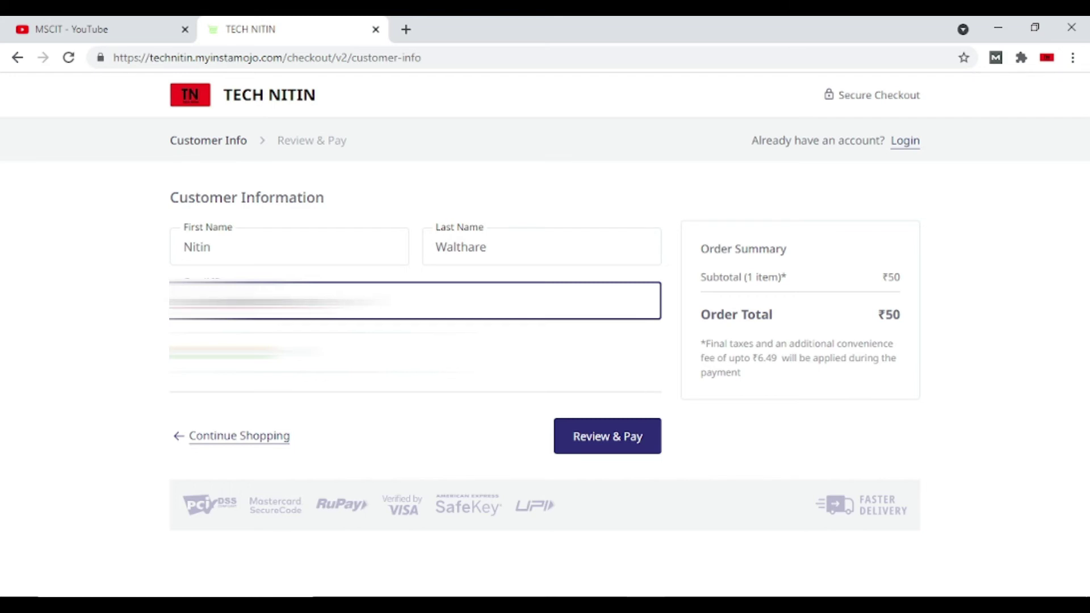
pyautogui.click(329, 352)
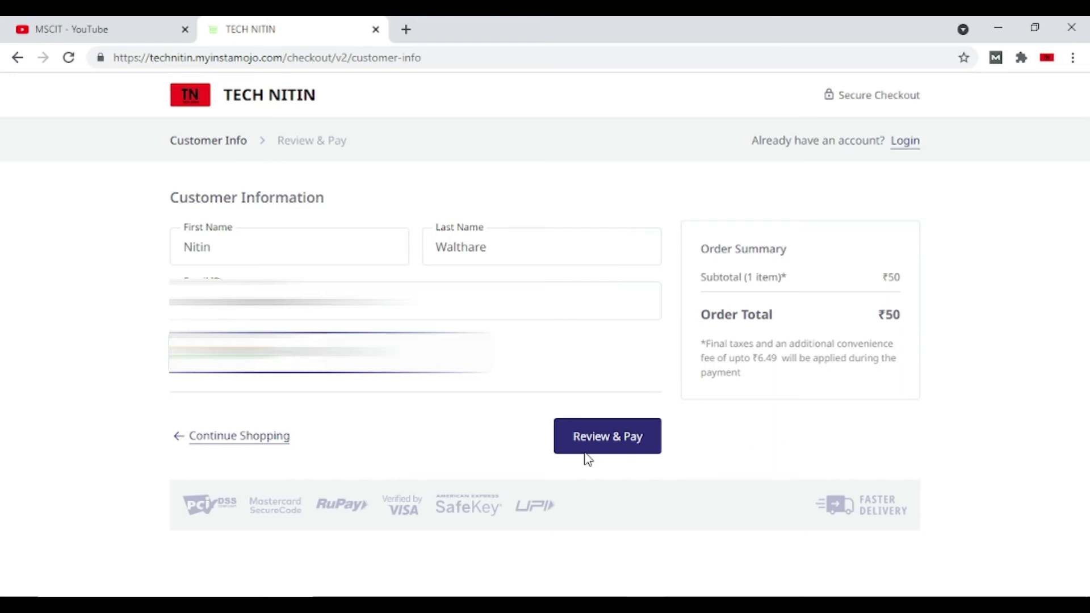
pyautogui.click(606, 444)
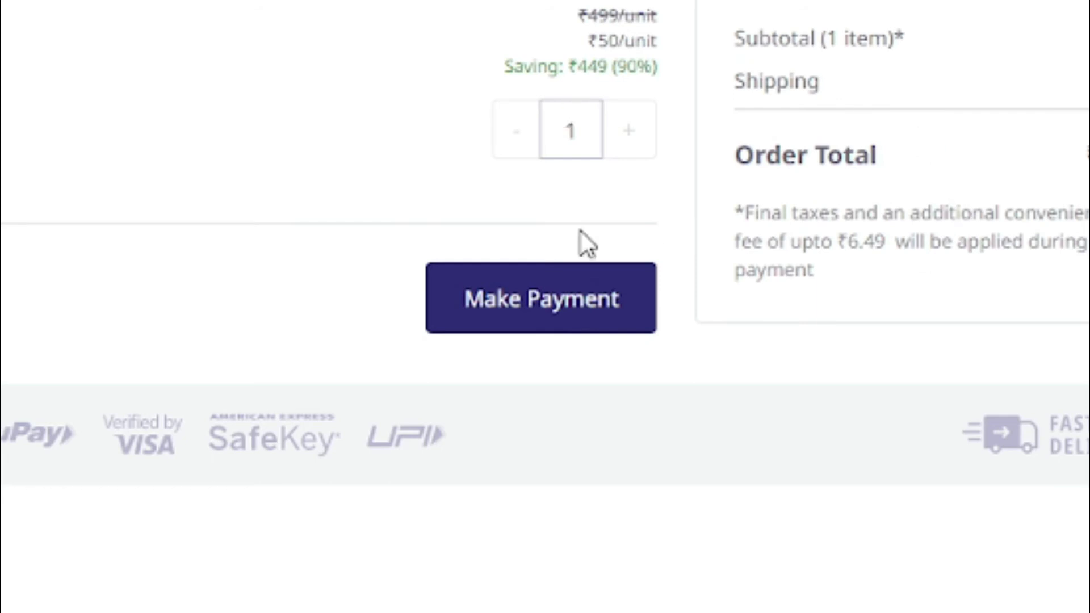
# Step: Make the payment, choose Enter UPI ID, and show the more payment options list
pyautogui.click(563, 318)
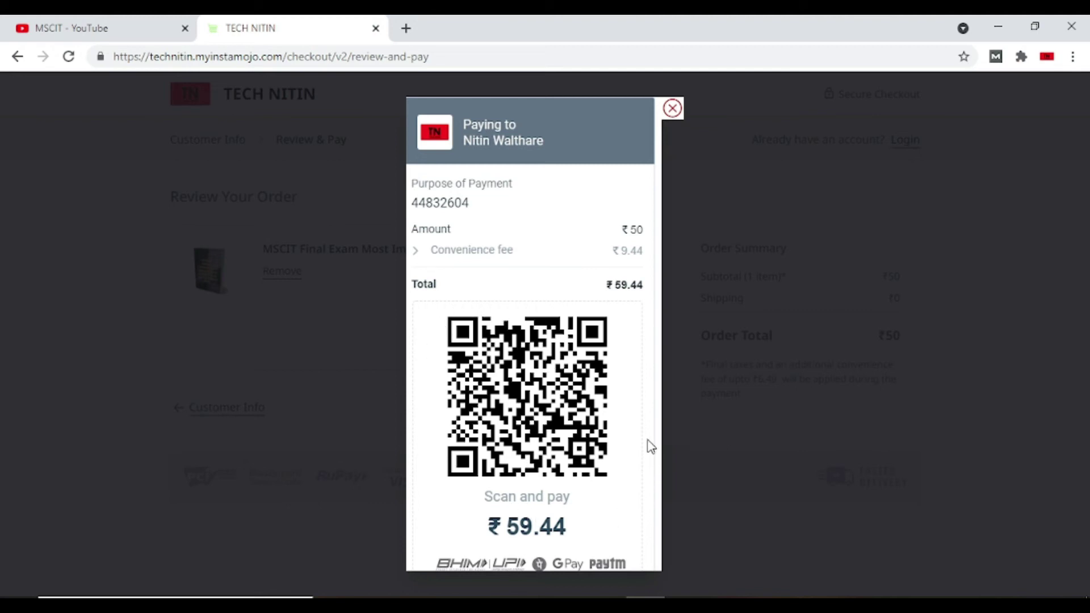
pyautogui.scroll(-4, 654, 287)
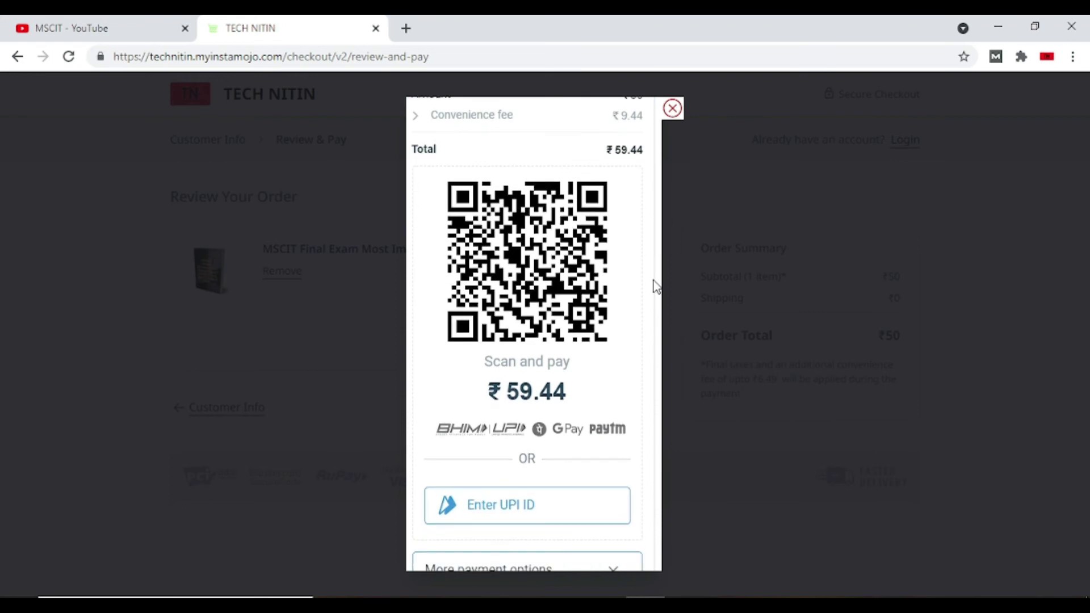
pyautogui.scroll(-1, 655, 287)
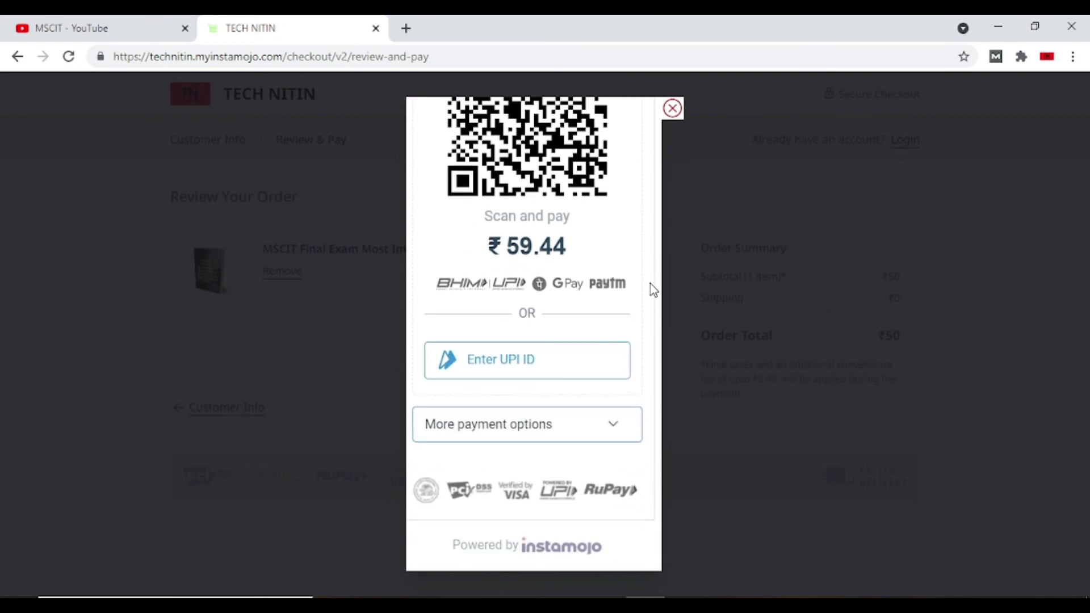
pyautogui.click(491, 364)
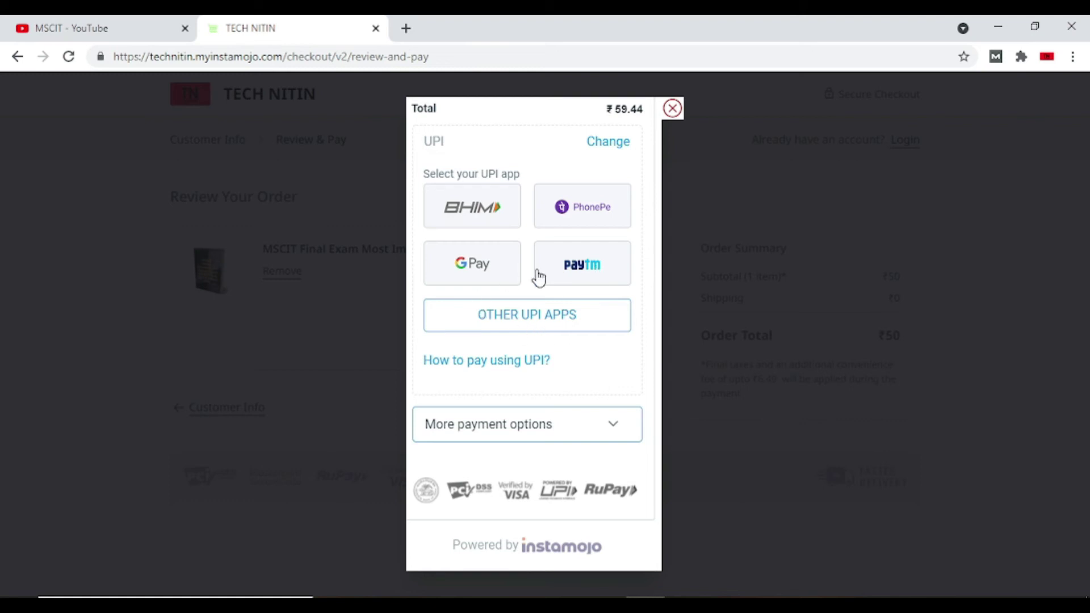
pyautogui.click(576, 442)
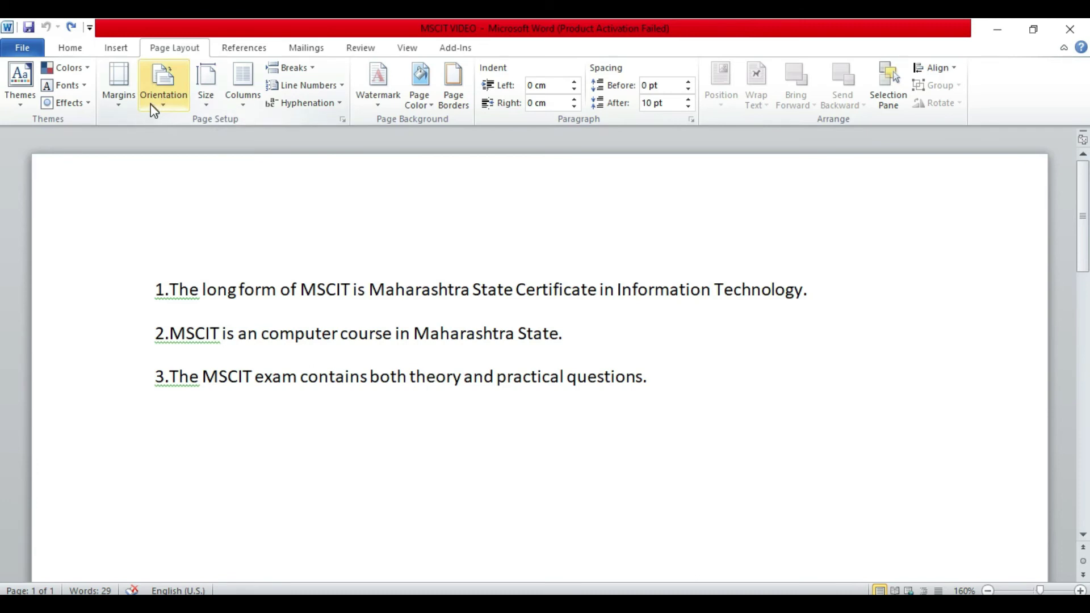
# Step: Switch the page orientation to Landscape, then back to Portrait
pyautogui.click(162, 115)
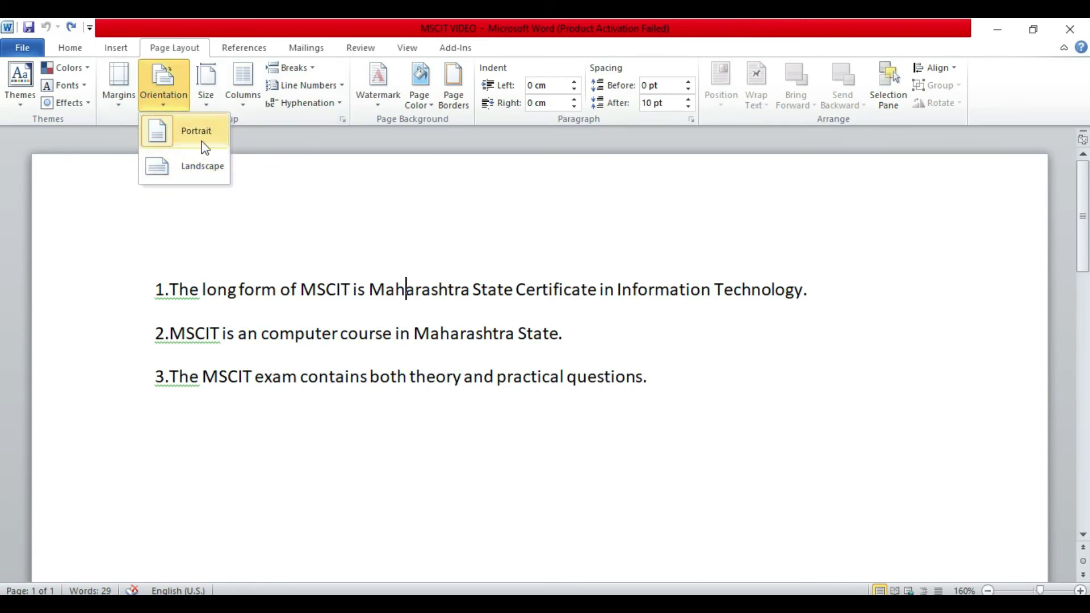
pyautogui.click(204, 165)
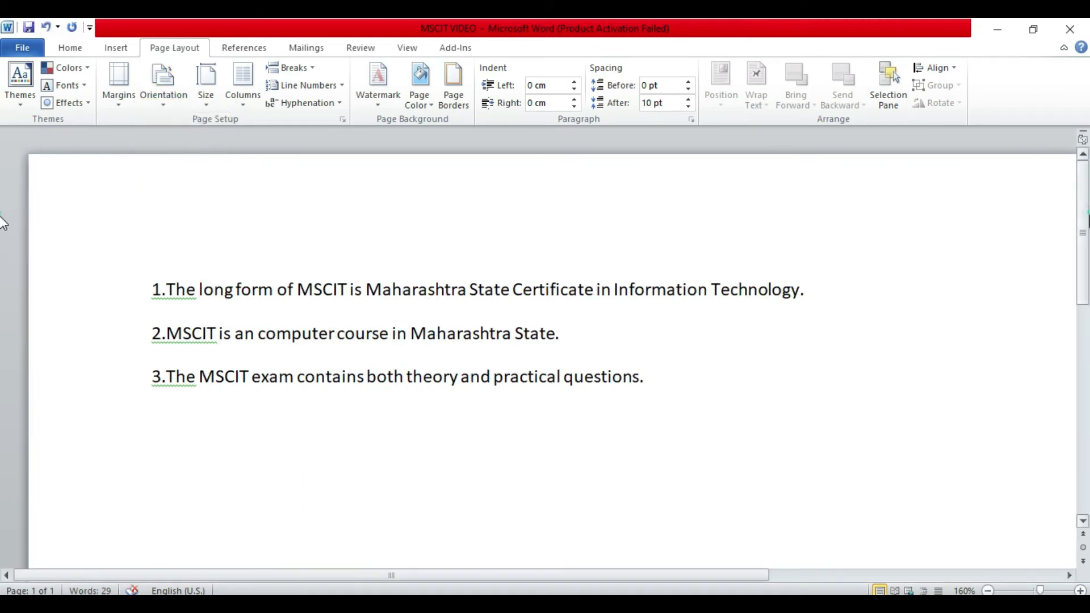
pyautogui.scroll(-5, 3, 397)
pyautogui.scroll(5, 3, 420)
pyautogui.click(163, 101)
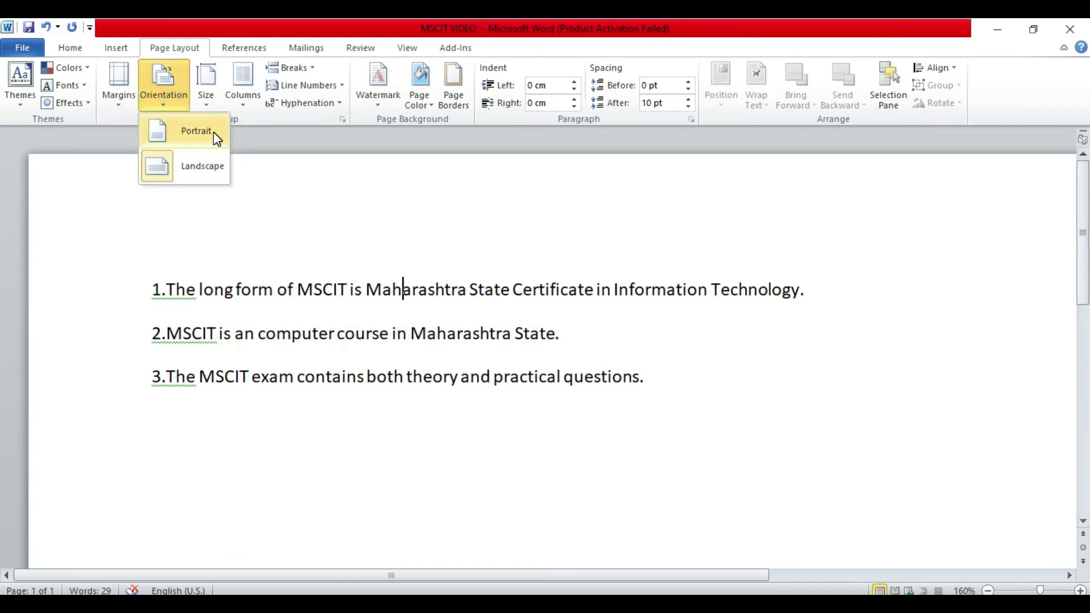
pyautogui.click(216, 138)
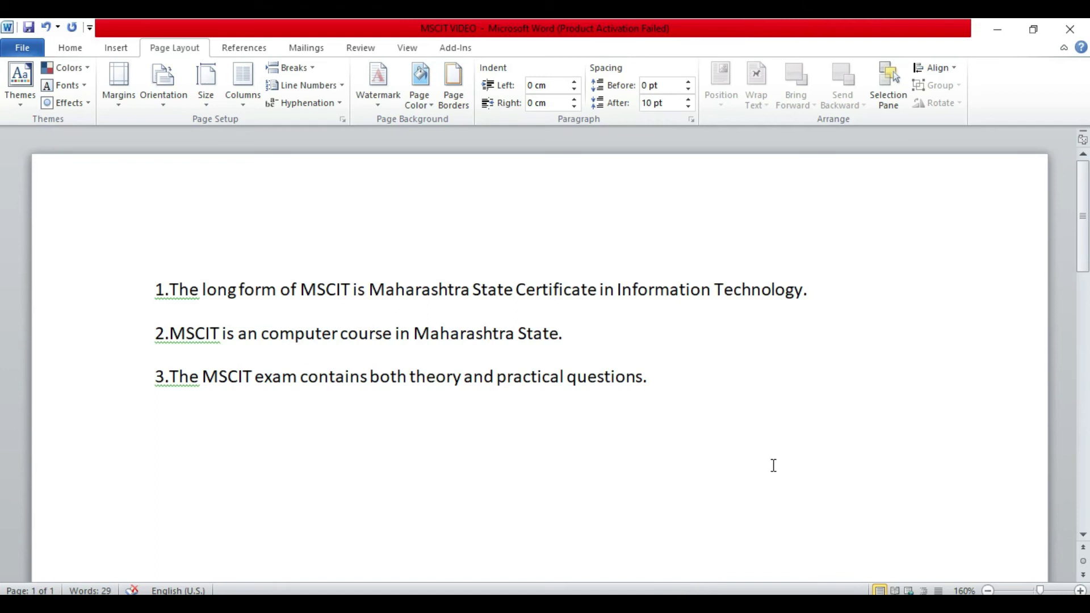
pyautogui.click(702, 289)
pyautogui.click(206, 96)
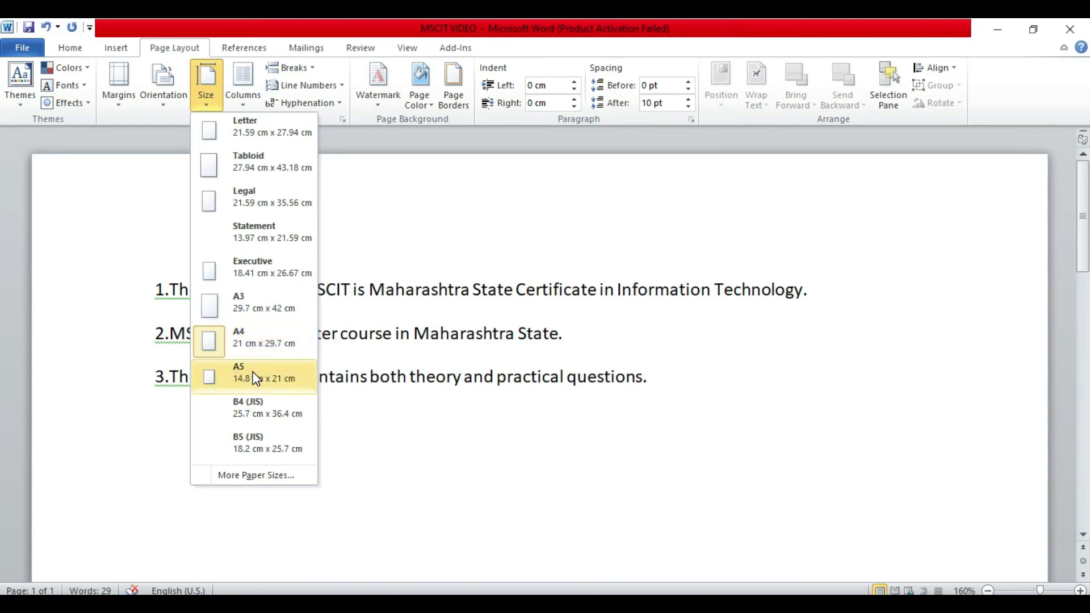
pyautogui.click(247, 301)
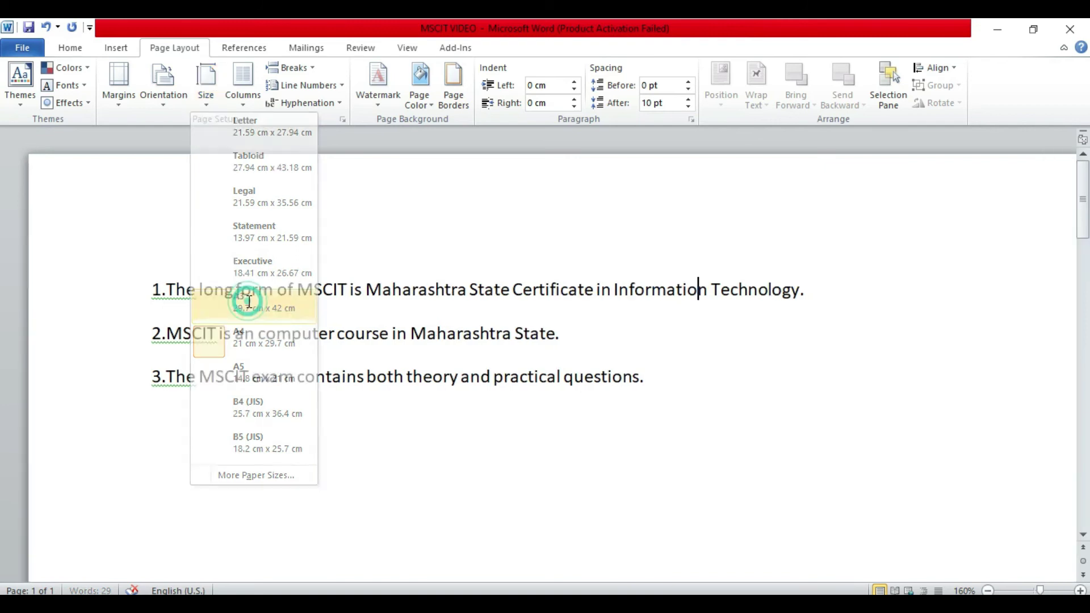
pyautogui.click(218, 107)
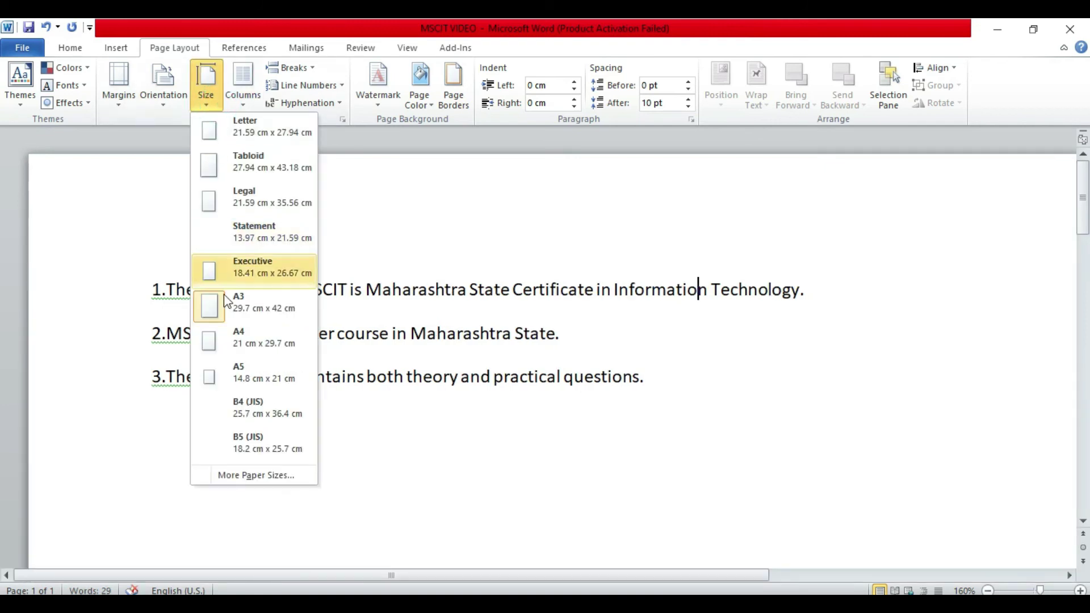
pyautogui.click(263, 341)
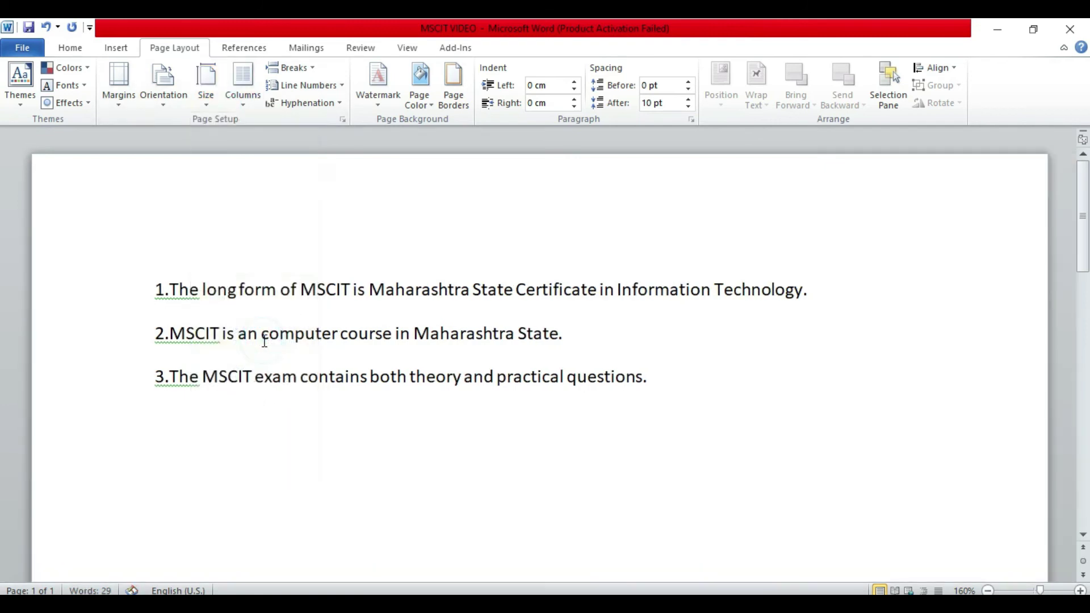
pyautogui.click(206, 96)
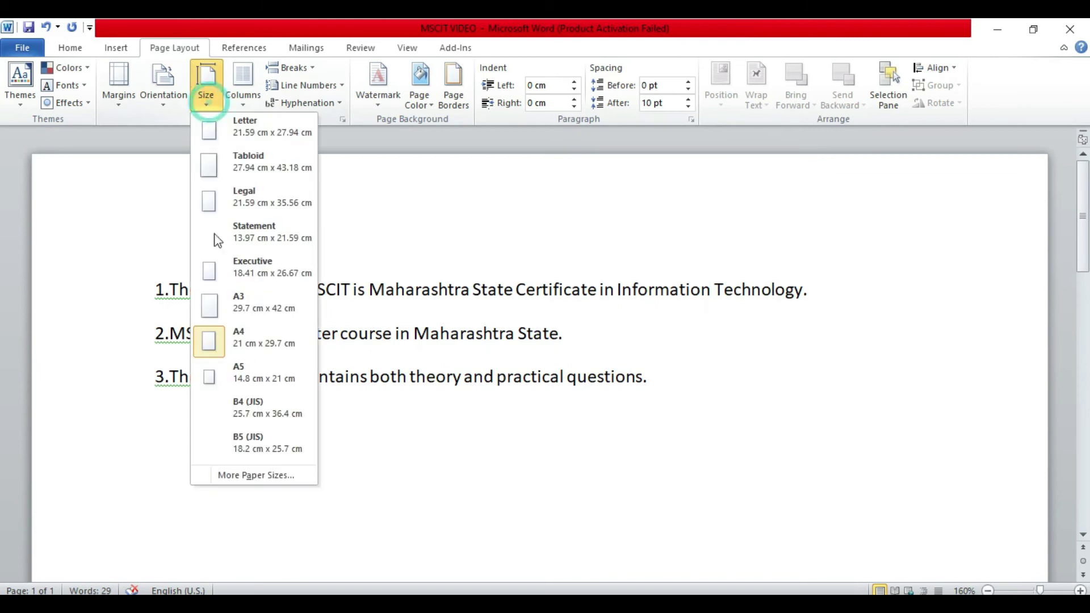
pyautogui.click(267, 474)
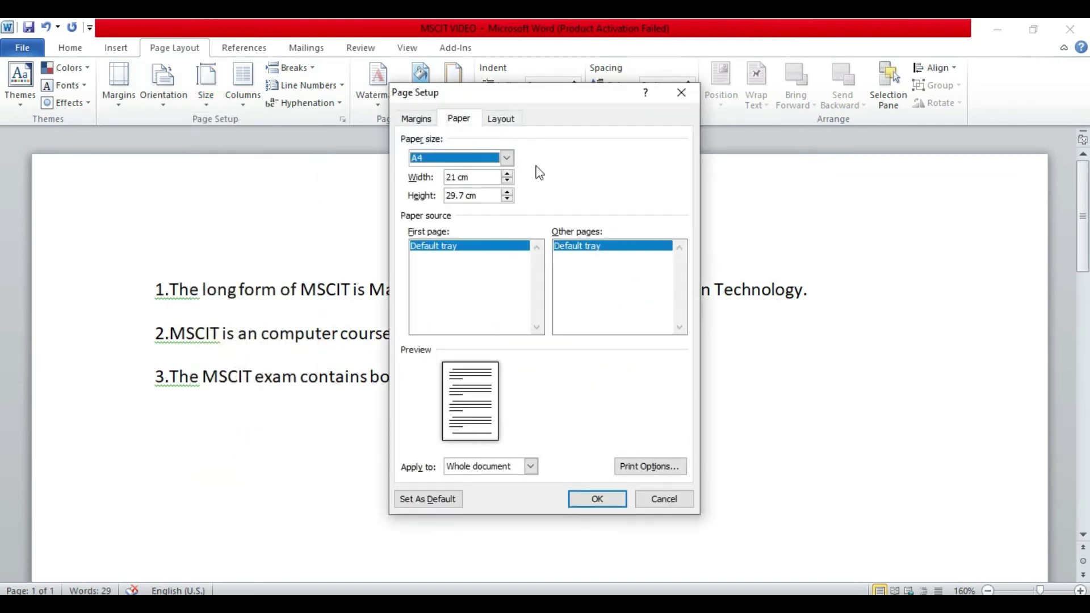
pyautogui.click(511, 160)
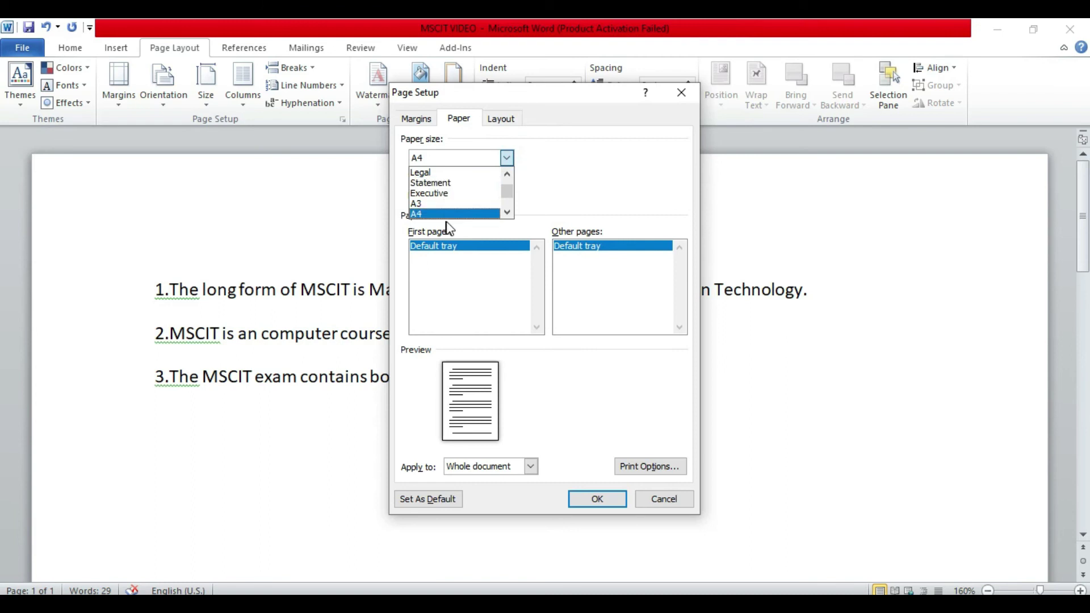
pyautogui.click(507, 159)
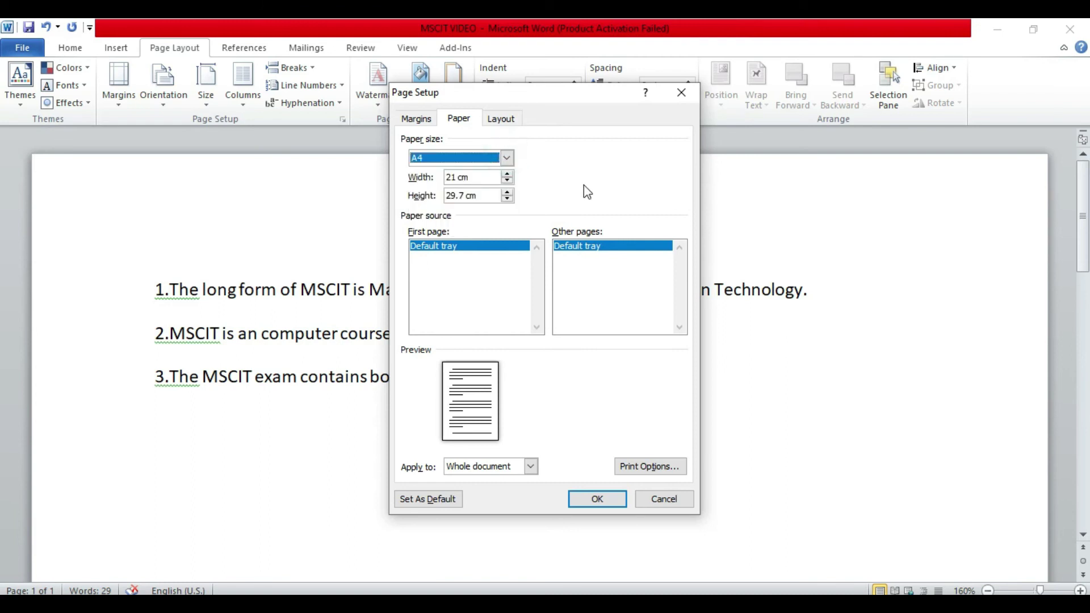
pyautogui.click(681, 92)
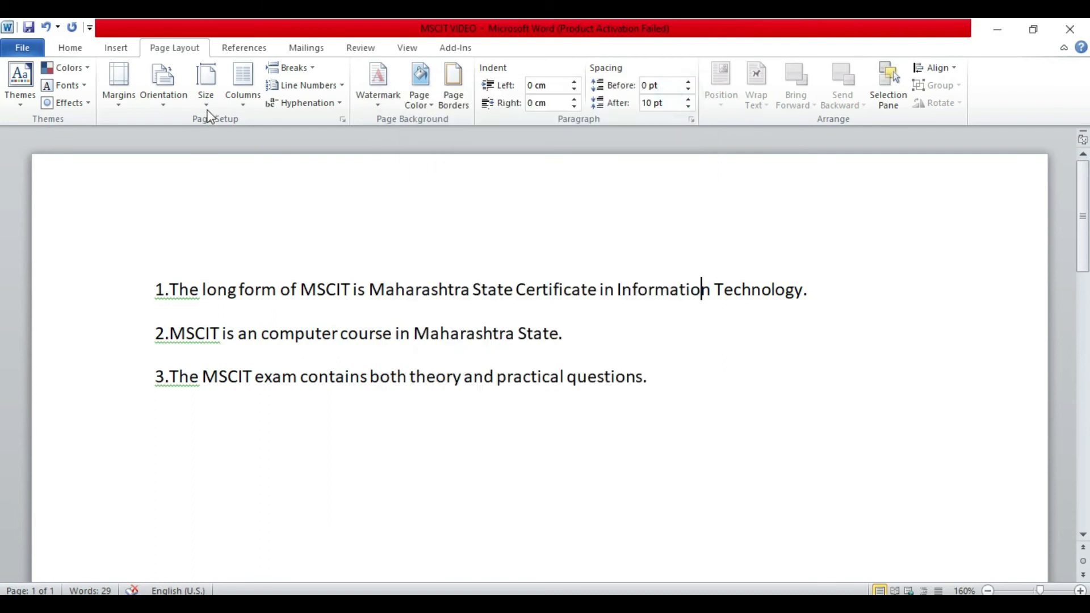
pyautogui.click(567, 377)
# Step: Run Spelling & Grammar, accept the suggestion '2. MSCIT', and close the check
pyautogui.click(578, 320)
pyautogui.click(377, 47)
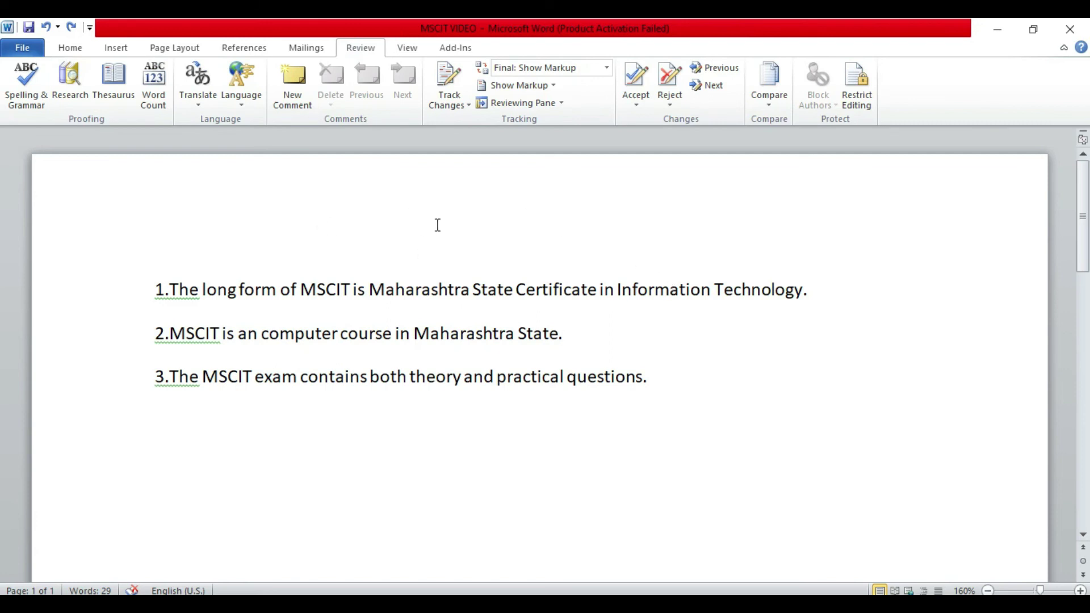
pyautogui.click(17, 89)
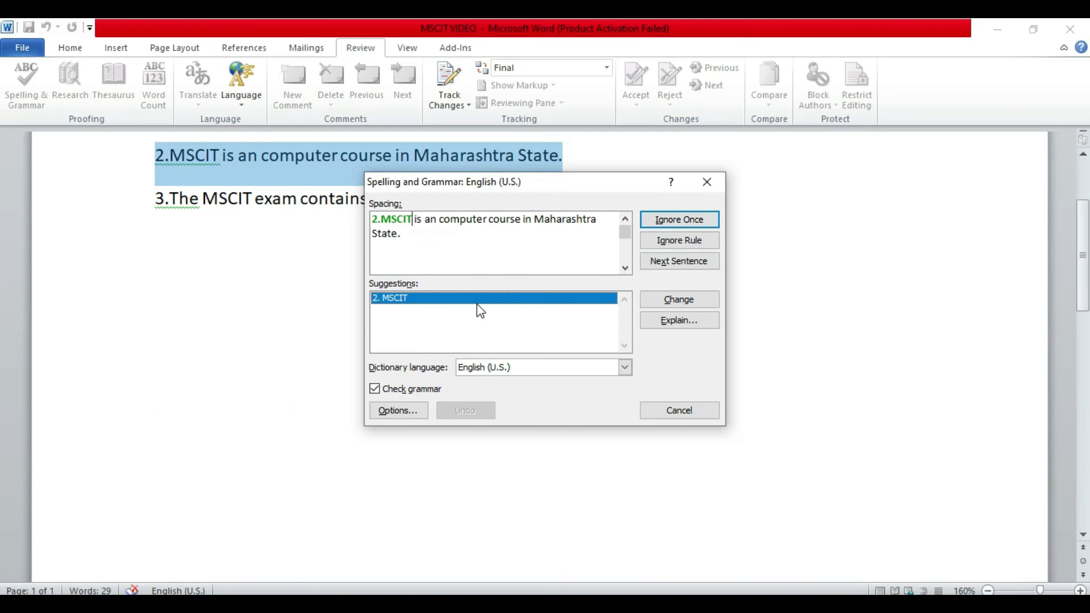
pyautogui.click(435, 304)
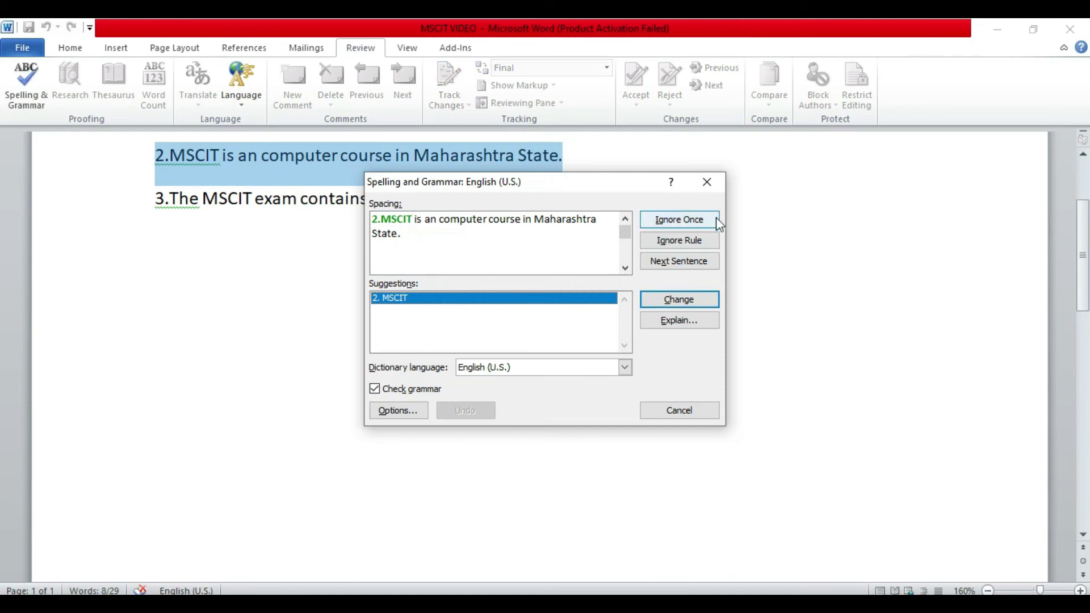
pyautogui.click(686, 299)
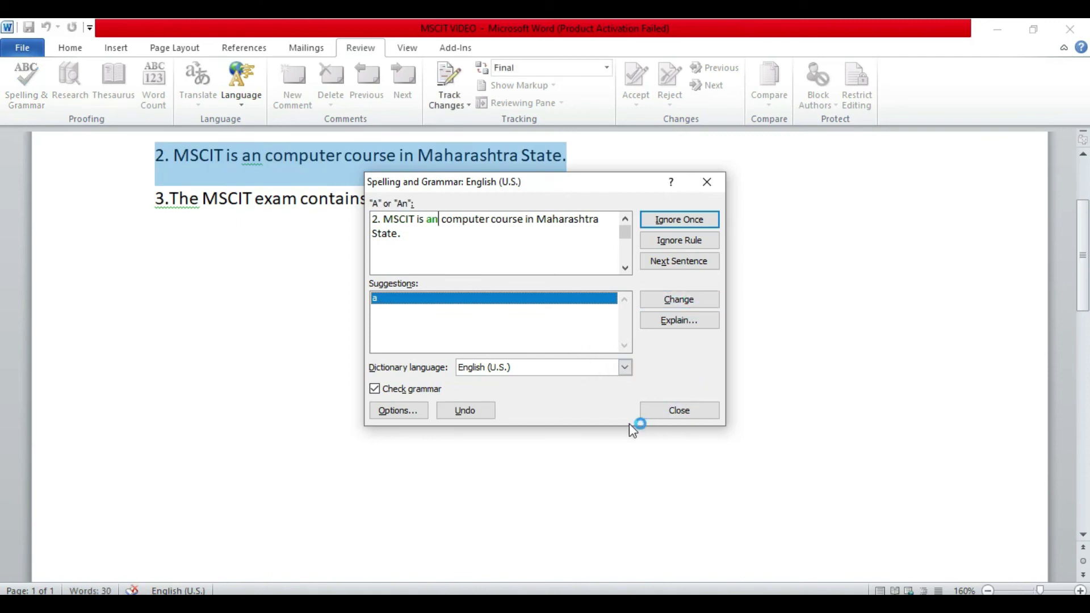
pyautogui.click(682, 411)
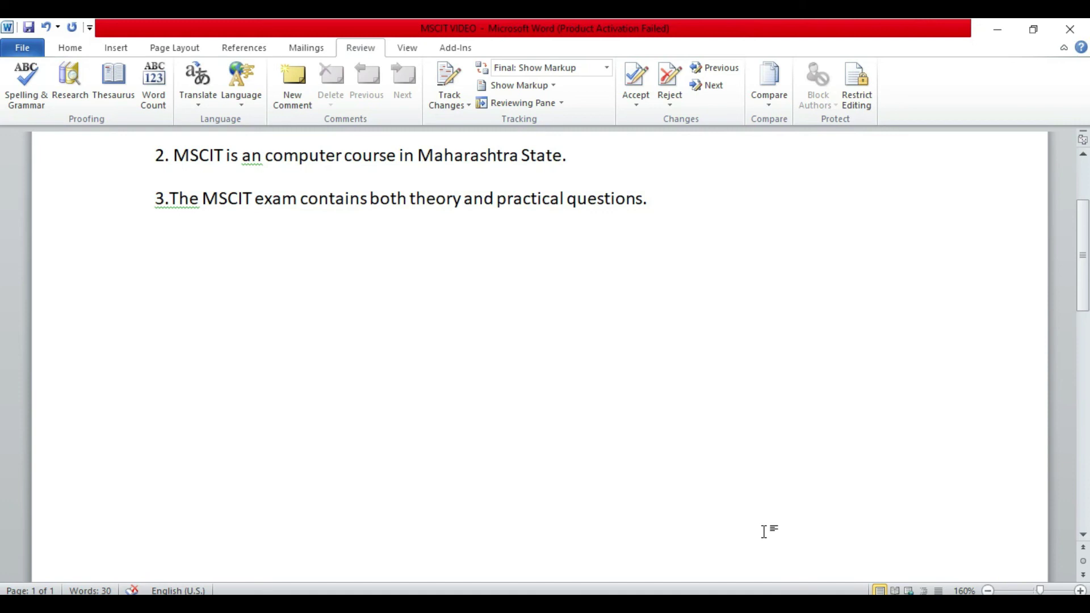
pyautogui.scroll(3, 630, 501)
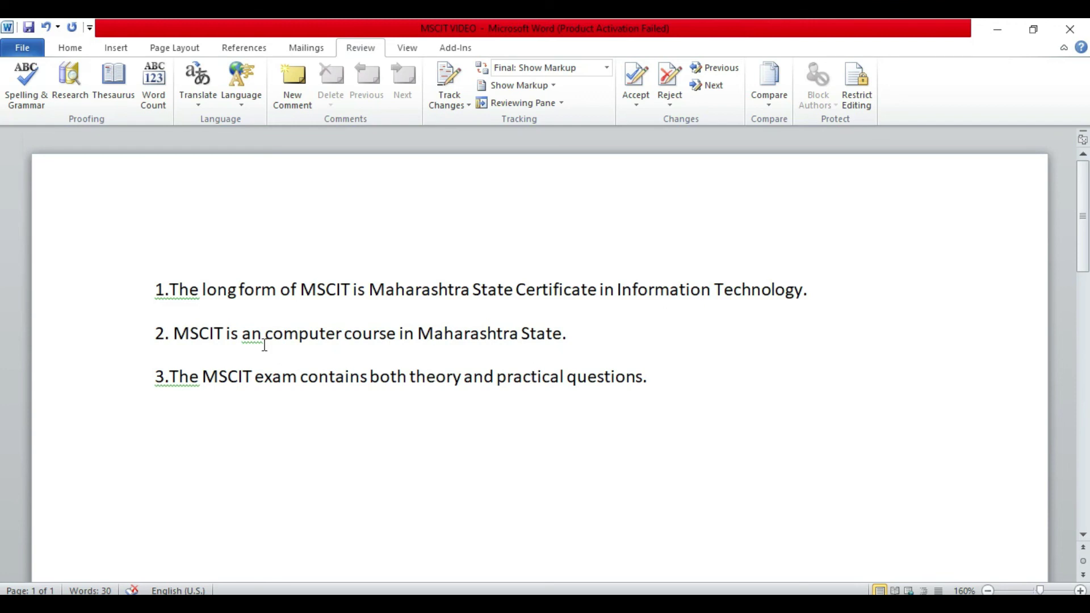
pyautogui.moveTo(274, 335); pyautogui.dragTo(335, 335)
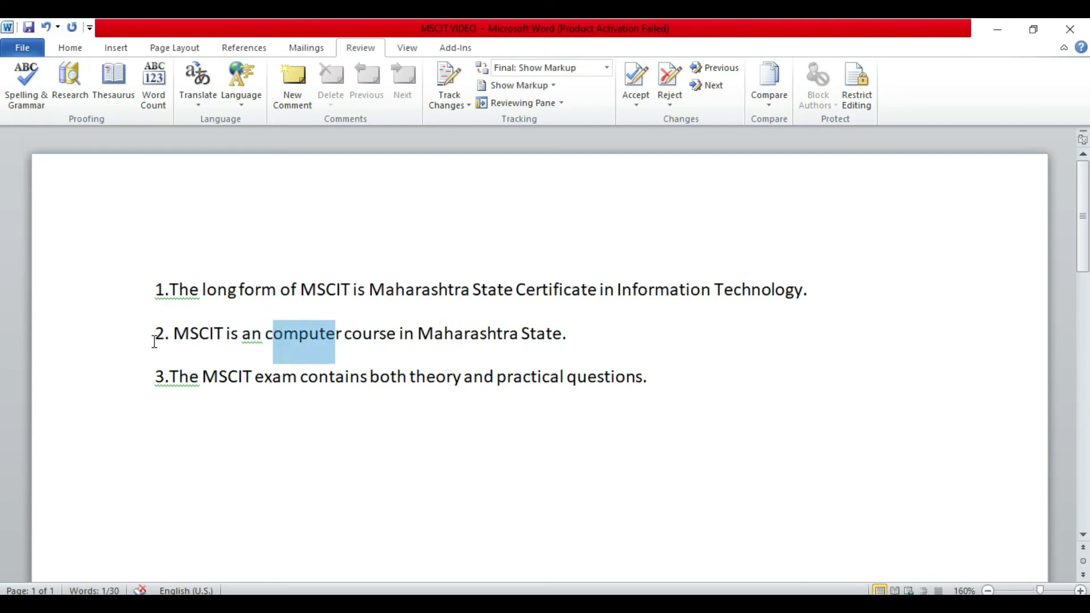
pyautogui.click(154, 342)
pyautogui.click(267, 334)
pyautogui.moveTo(266, 333); pyautogui.dragTo(343, 335)
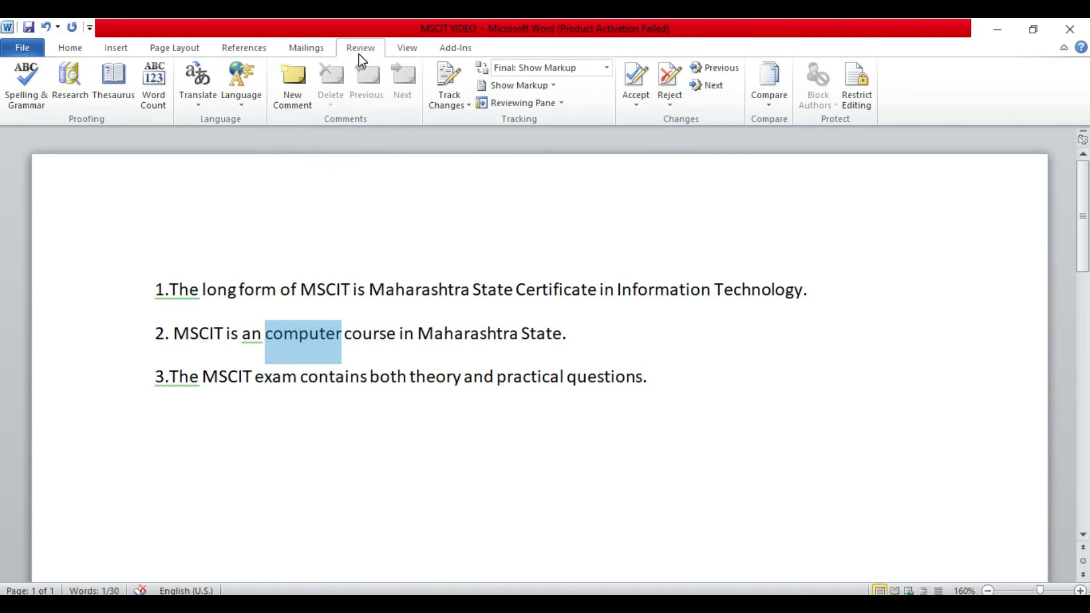
pyautogui.click(291, 83)
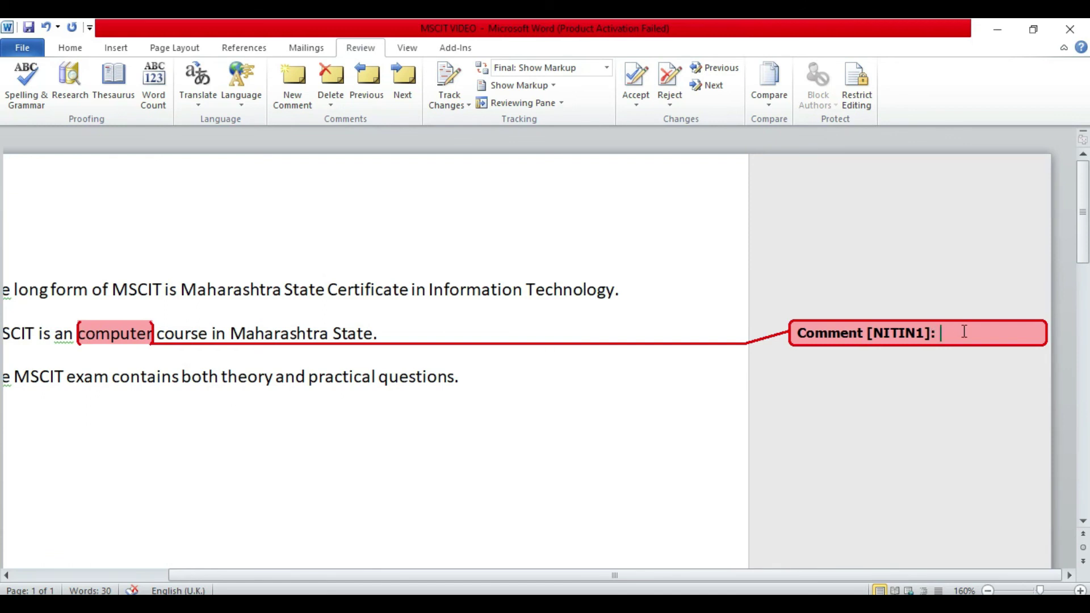
pyautogui.write('tech')
pyautogui.press('BackSpace')
pyautogui.press('BackSpace')
pyautogui.press('BackSpace')
pyautogui.press('BackSpace')
pyautogui.write('TECH NITIN')
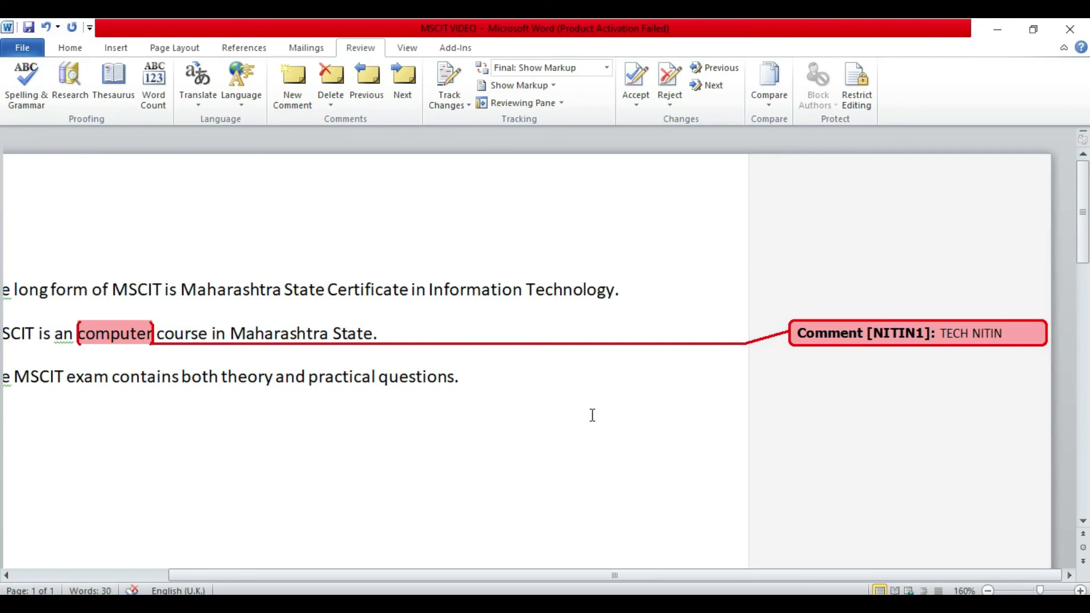
pyautogui.hotkey('ctrl', 'z')
pyautogui.hotkey('ctrl', 'z')
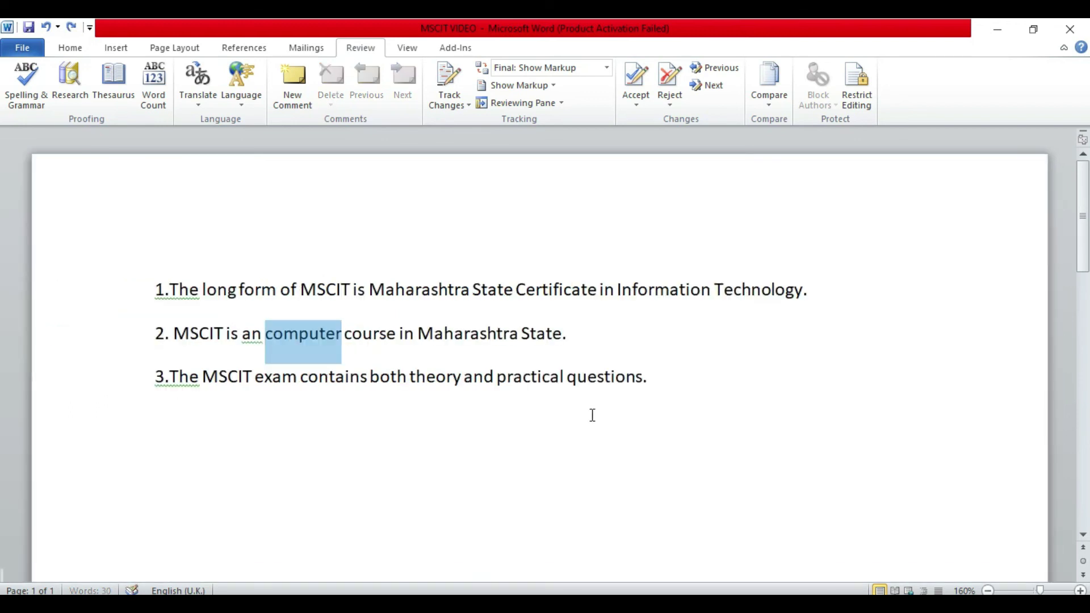
pyautogui.click(596, 343)
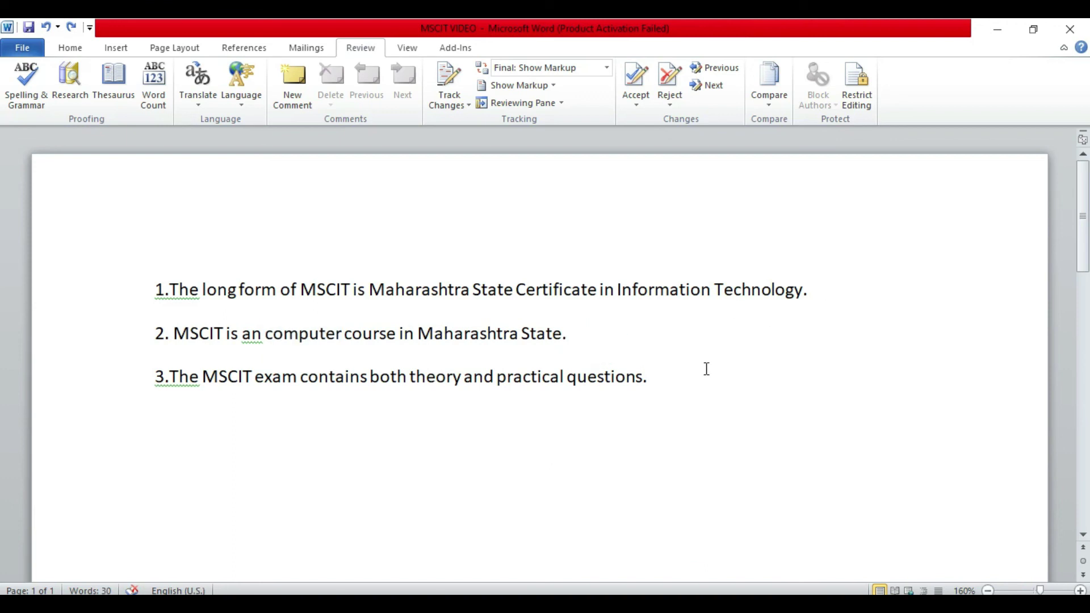